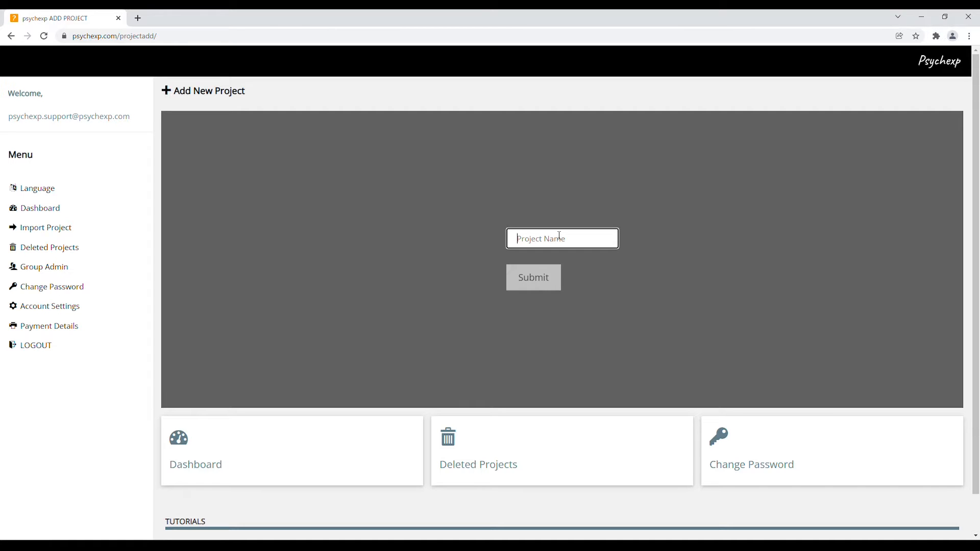
# Create a new project named SPET and open it for editing
pyautogui.write('SPET')
pyautogui.click(536, 281)
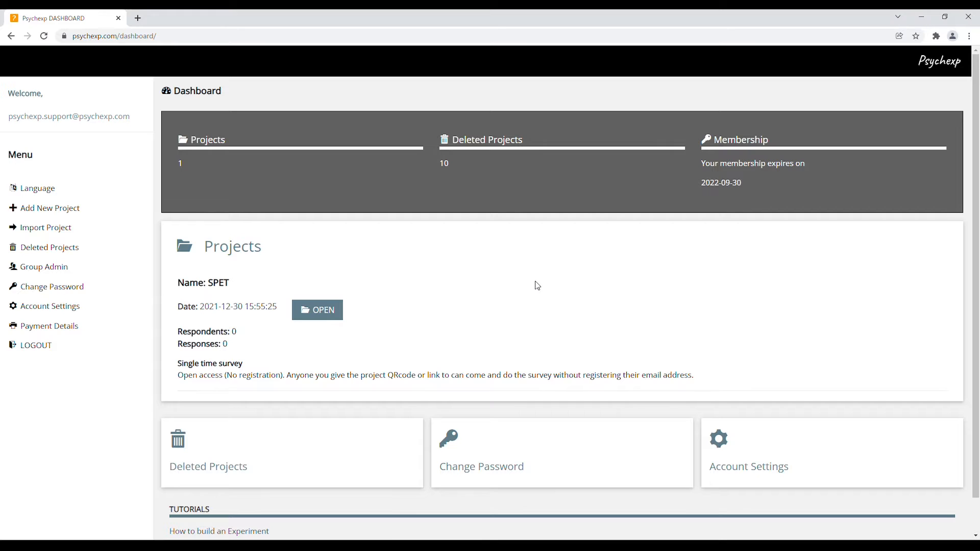
pyautogui.click(333, 313)
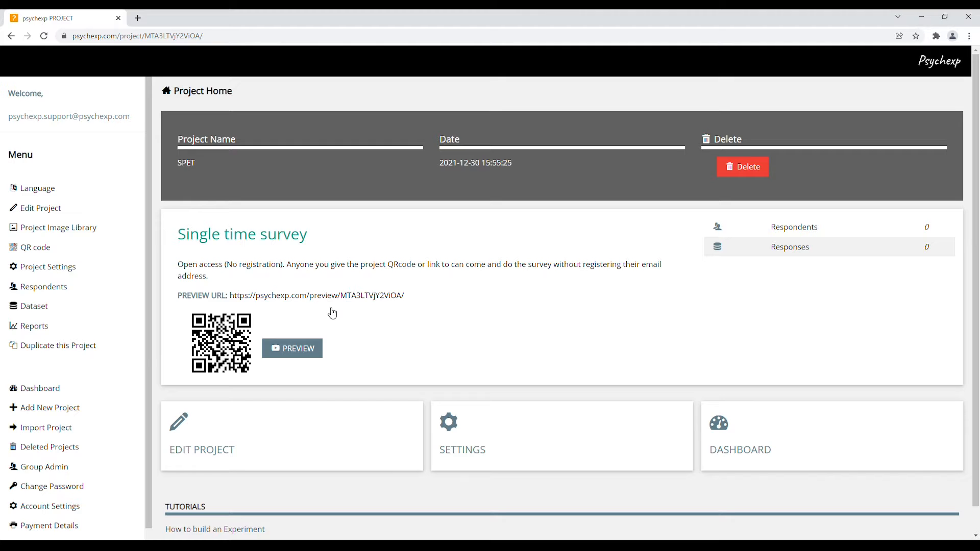
pyautogui.click(264, 448)
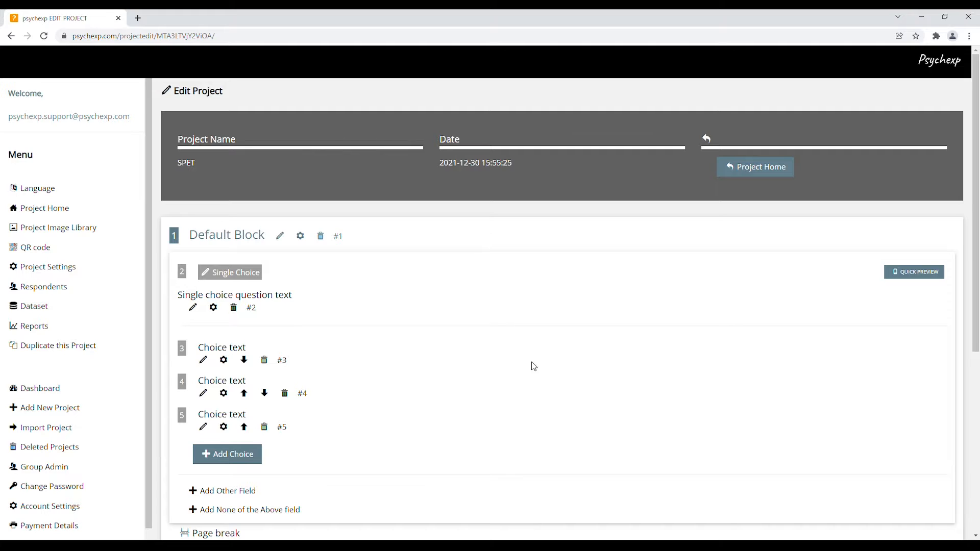
# Add a Serial Position Effect experiment to the project
pyautogui.scroll(-3, 531, 365)
pyautogui.scroll(-2, 531, 375)
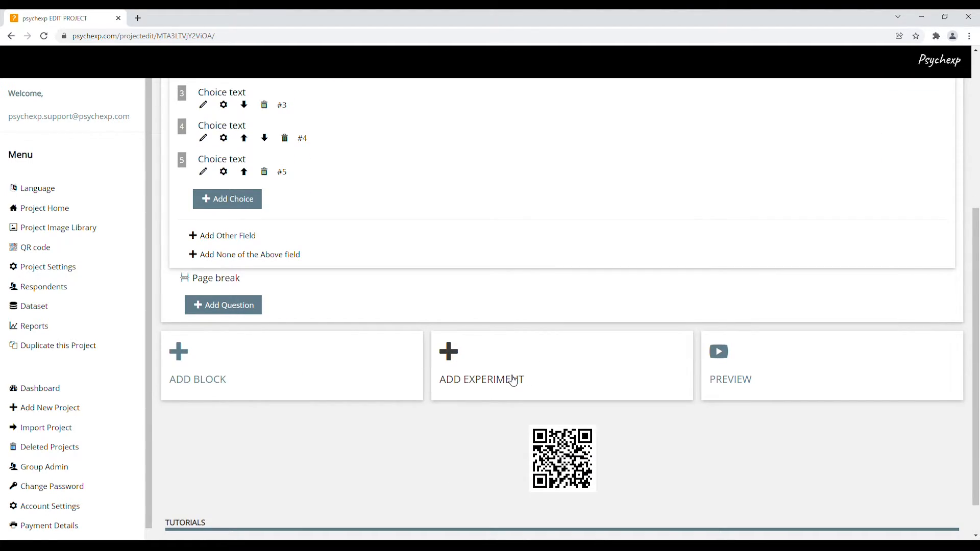
pyautogui.click(512, 381)
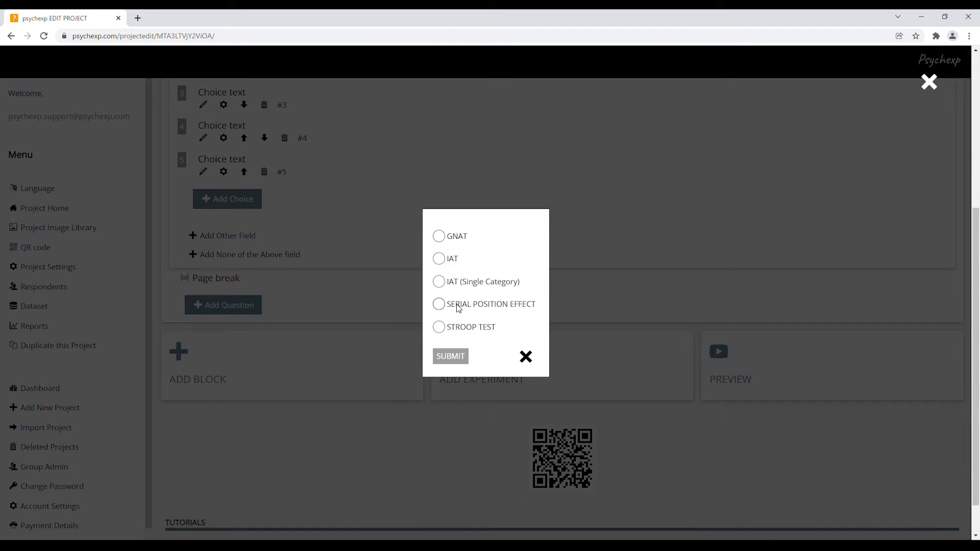
pyautogui.click(440, 306)
pyautogui.click(461, 361)
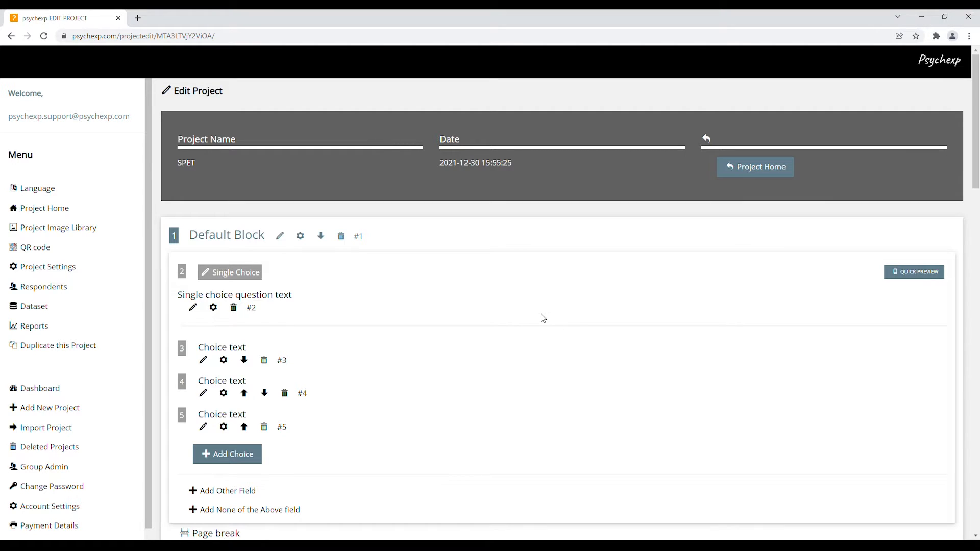
# Change the question type of the first block's single choice question to Multiple Choice
pyautogui.scroll(-1, 542, 318)
pyautogui.scroll(-6, 542, 318)
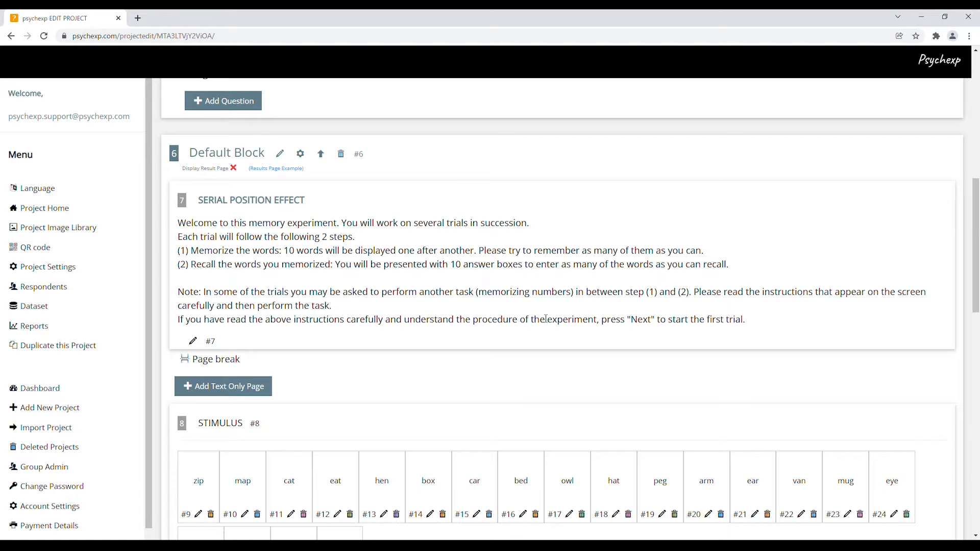
pyautogui.scroll(9, 546, 318)
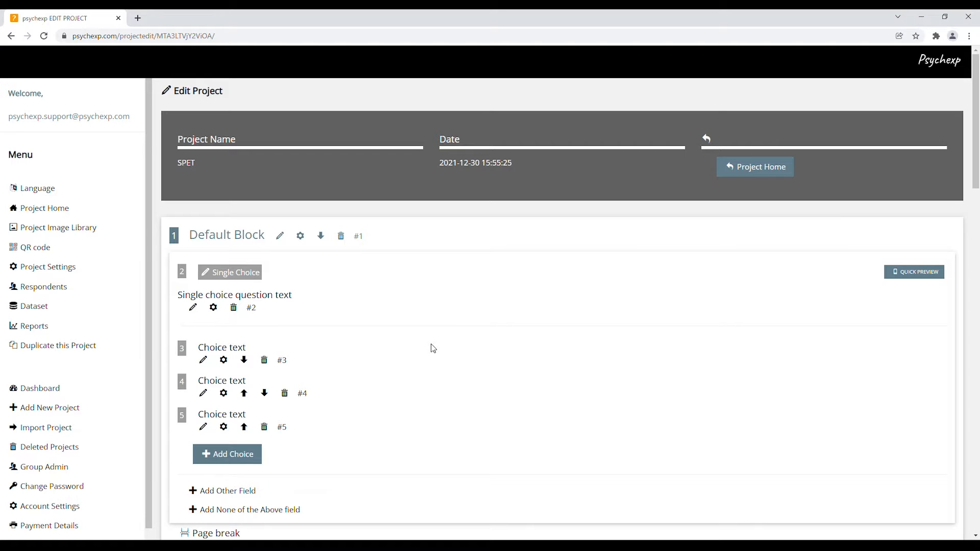
pyautogui.click(253, 272)
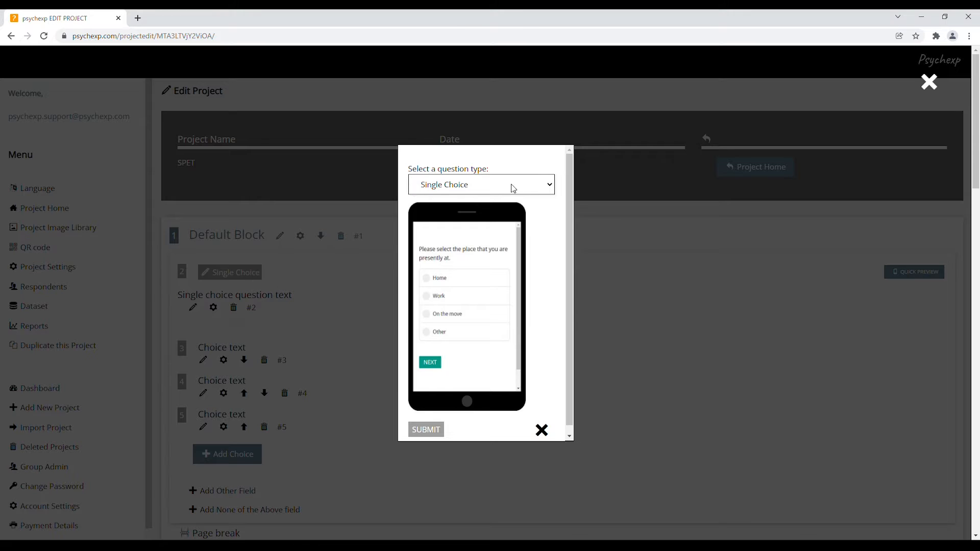
pyautogui.click(550, 190)
pyautogui.click(539, 227)
pyautogui.click(549, 189)
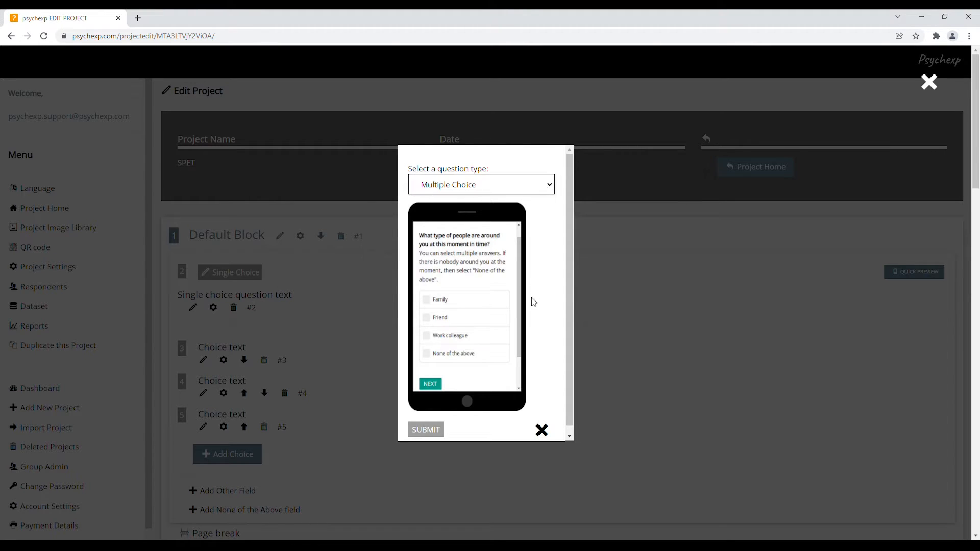
pyautogui.click(533, 305)
pyautogui.click(551, 189)
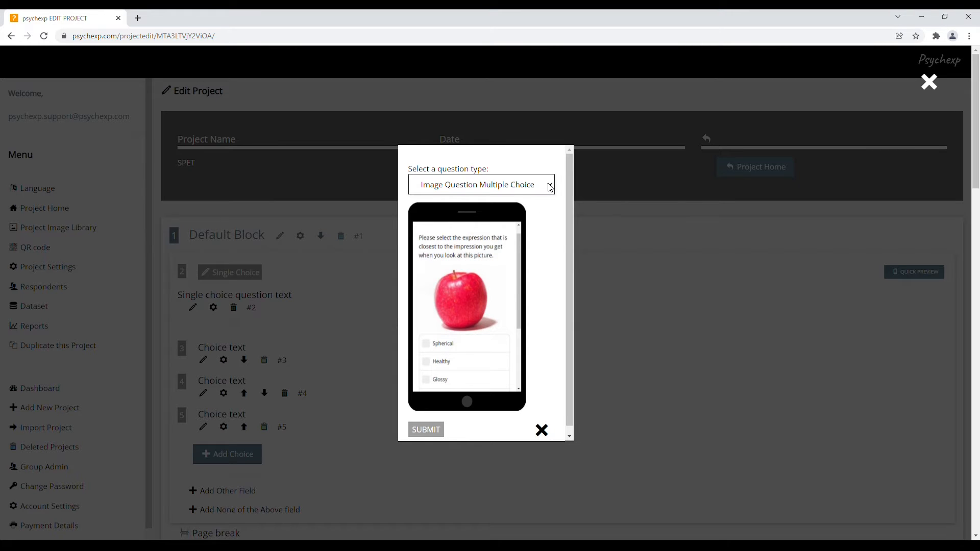
pyautogui.click(525, 223)
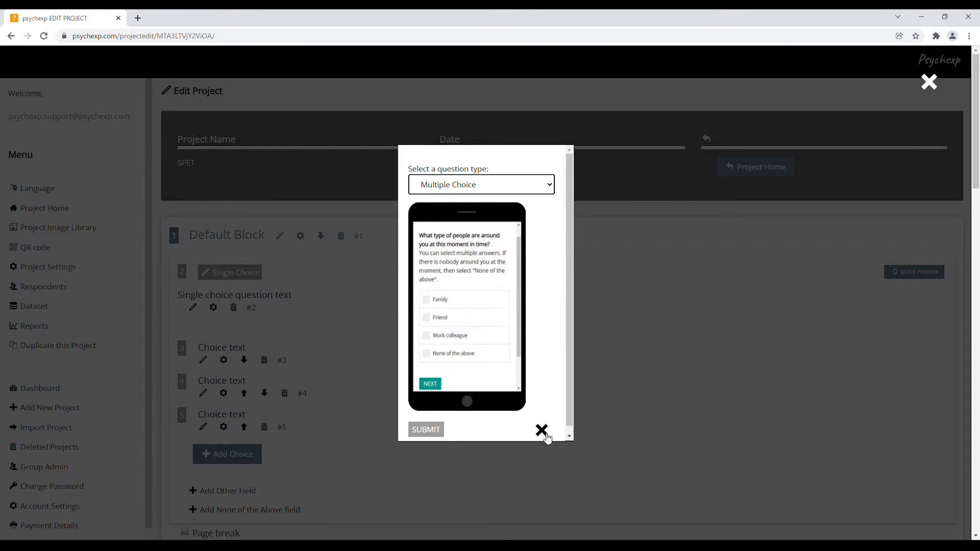
pyautogui.click(440, 433)
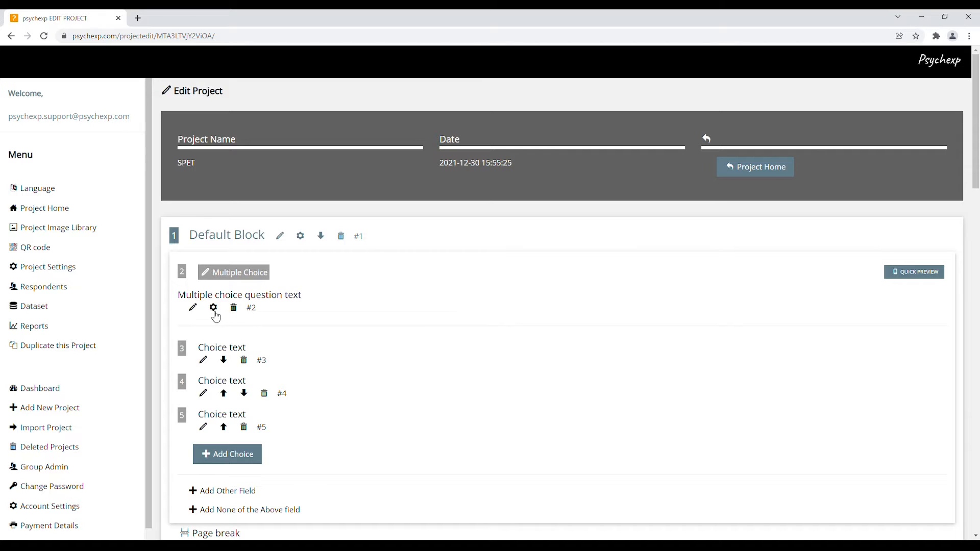
# Append the word "test" to the multiple choice question's text and save it
pyautogui.click(194, 309)
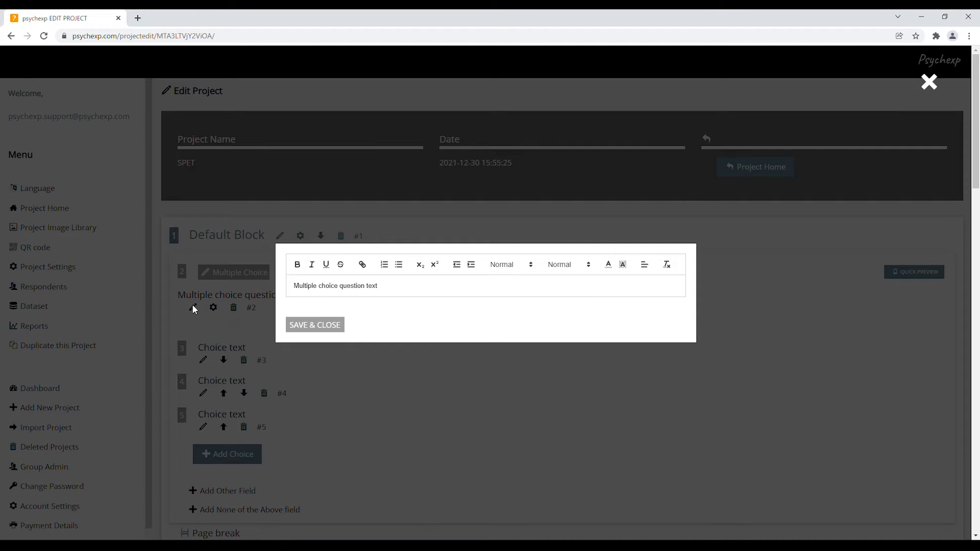
pyautogui.click(407, 289)
pyautogui.write('test')
pyautogui.click(333, 330)
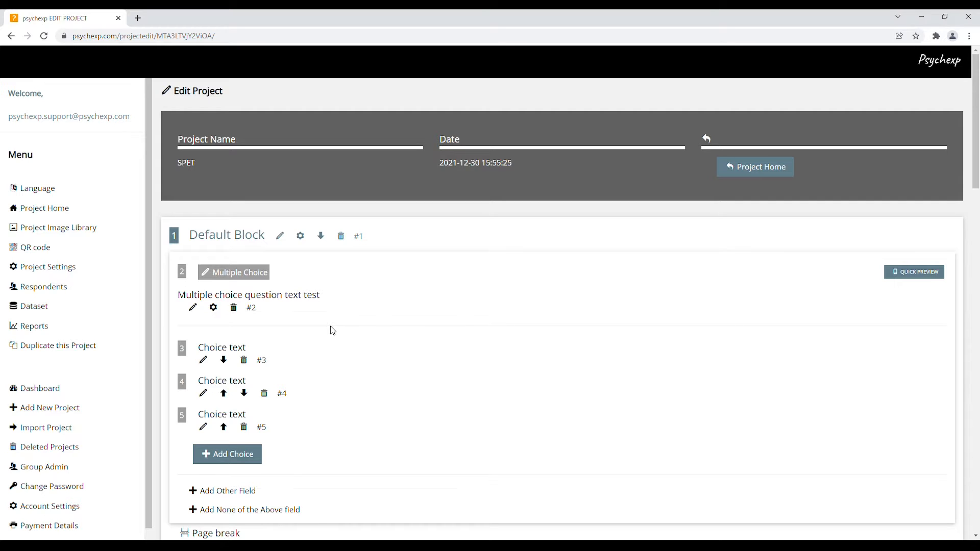
pyautogui.click(214, 307)
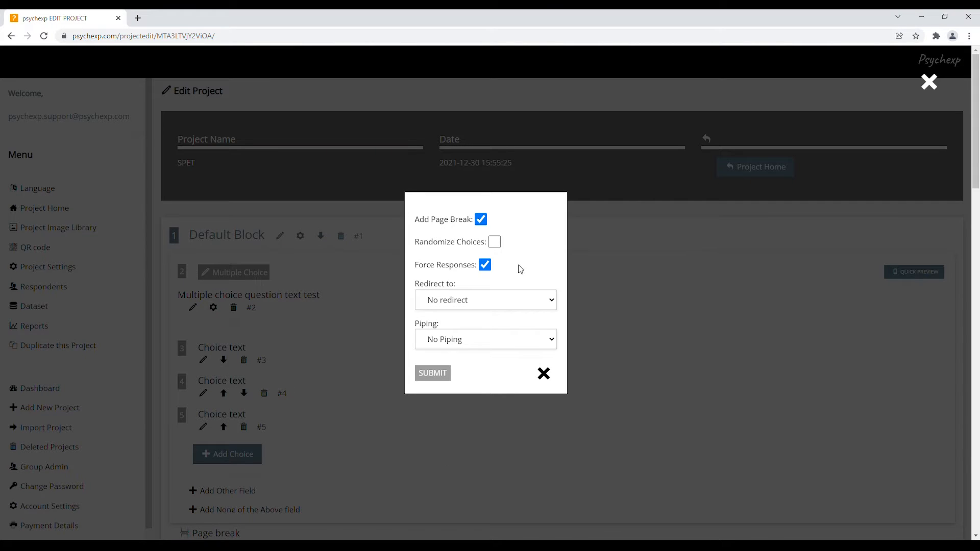
pyautogui.click(494, 242)
pyautogui.click(494, 242)
pyautogui.click(544, 375)
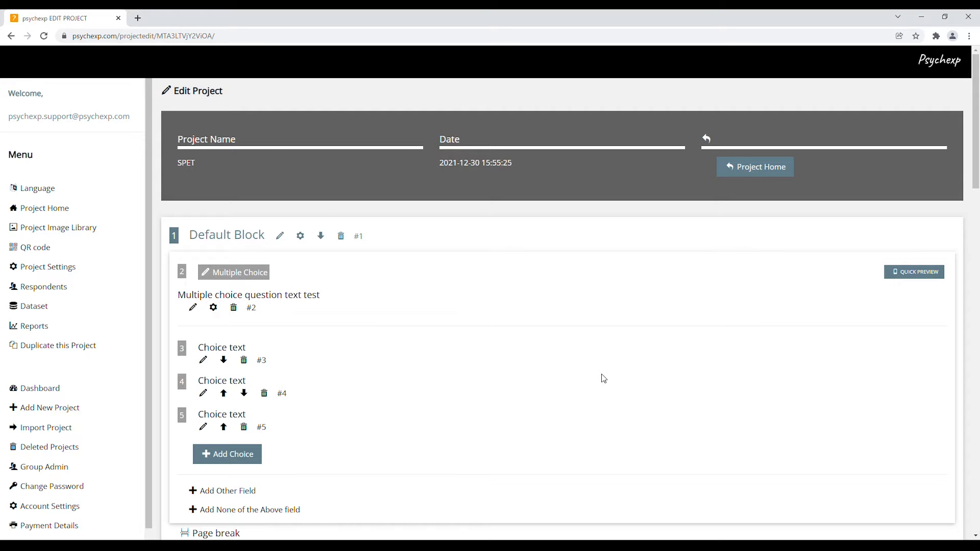
# Rename the block containing the Serial Position Effect experiment to Block1
pyautogui.scroll(-2, 558, 396)
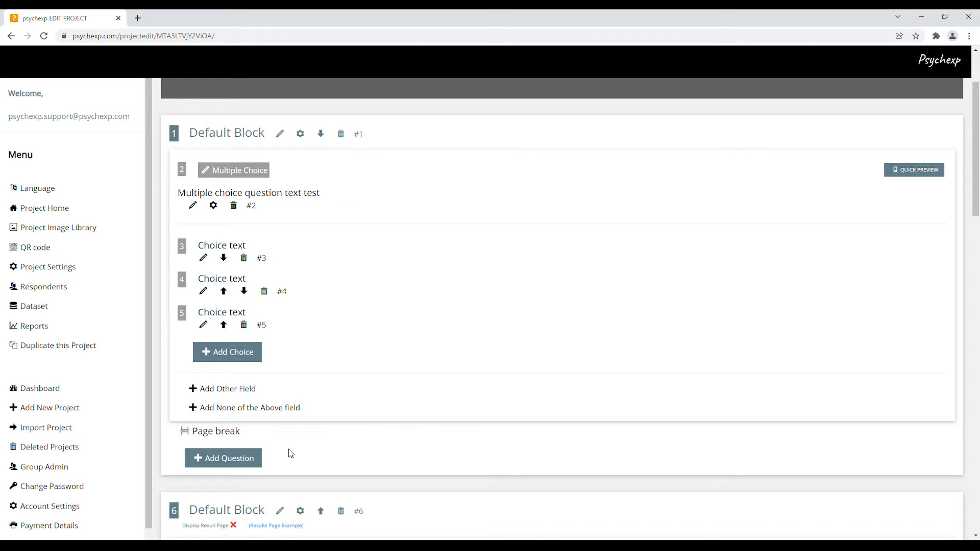
pyautogui.scroll(-5, 502, 416)
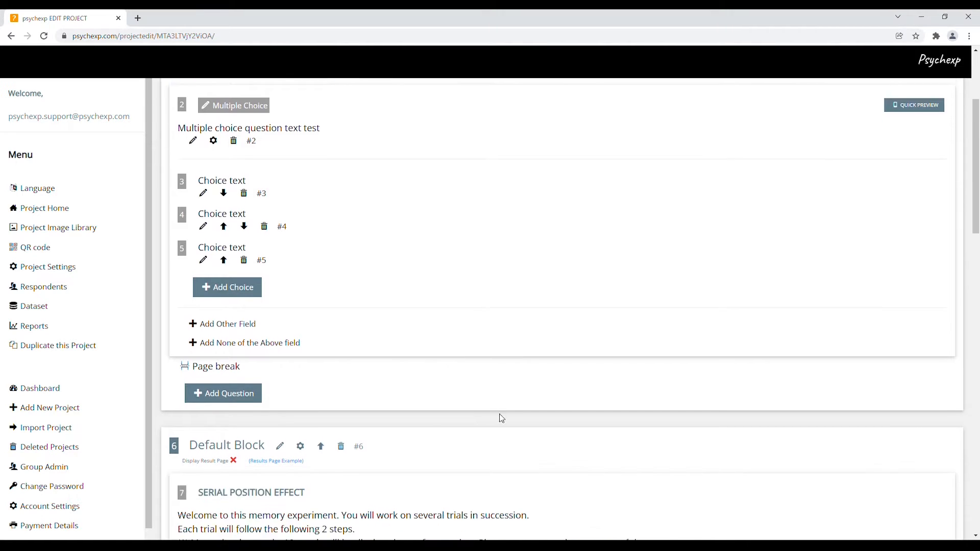
pyautogui.scroll(-3, 501, 420)
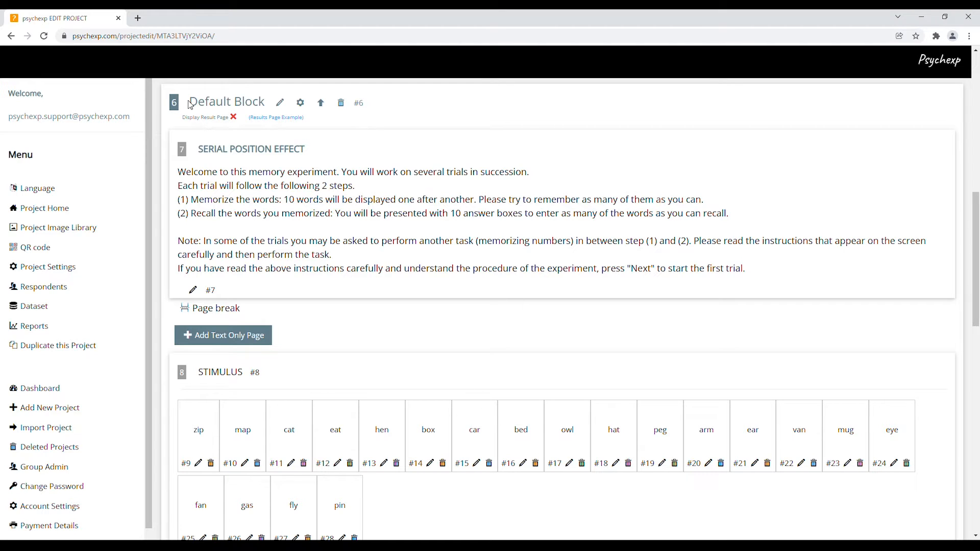
pyautogui.moveTo(195, 105); pyautogui.dragTo(268, 105)
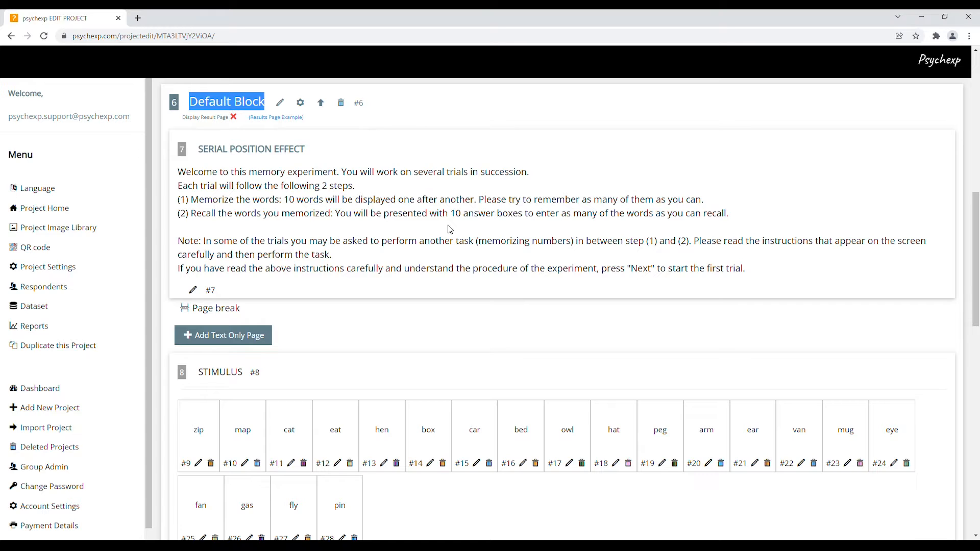
pyautogui.click(280, 103)
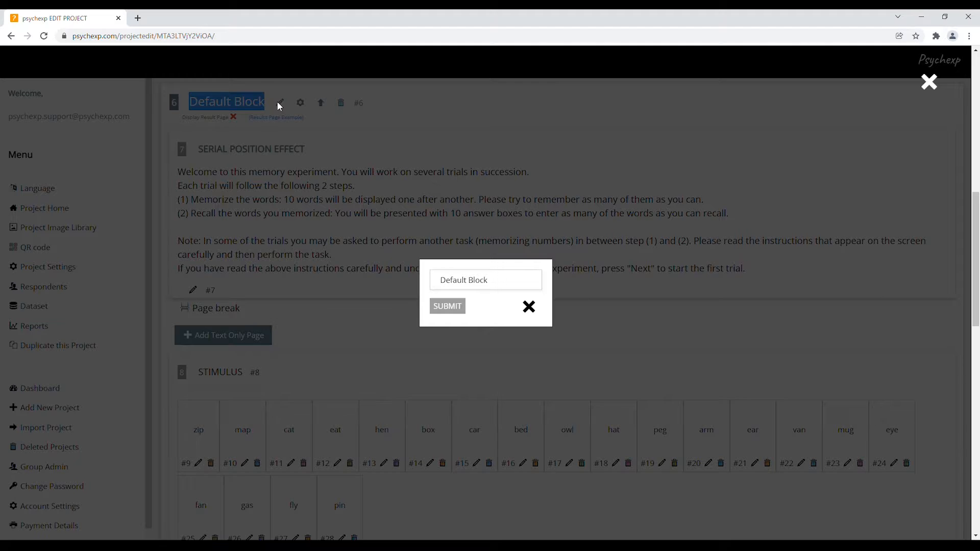
pyautogui.moveTo(498, 280); pyautogui.dragTo(437, 276)
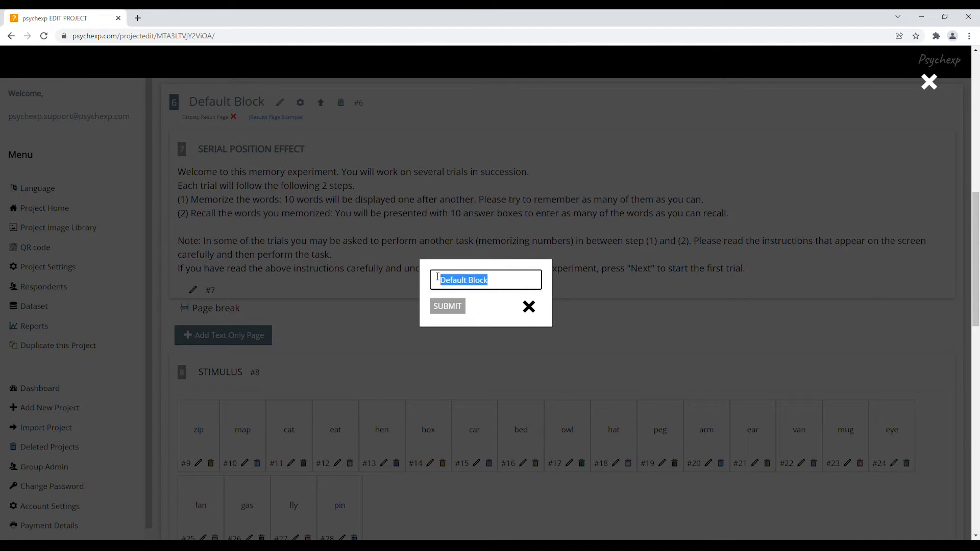
pyautogui.write('B')
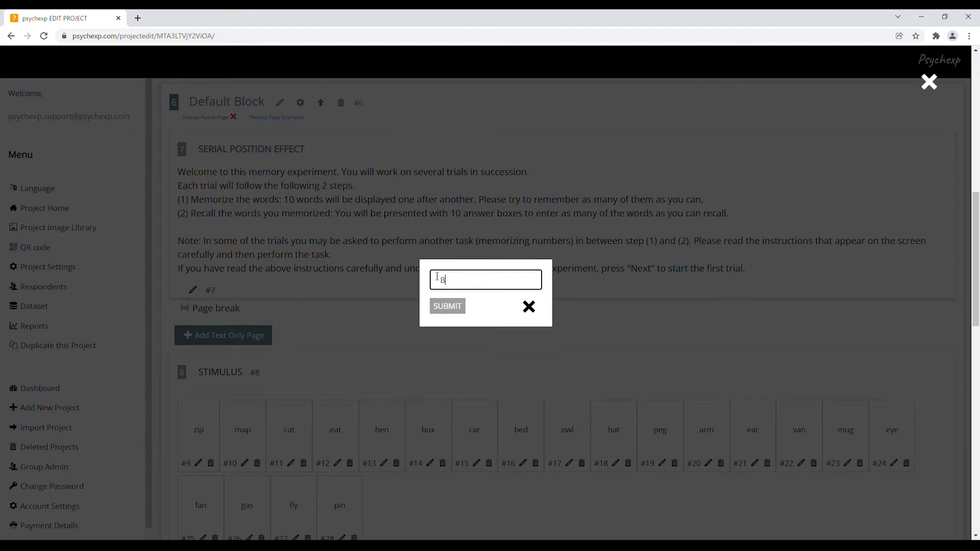
pyautogui.write('lo')
pyautogui.write('k1')
pyautogui.click(443, 306)
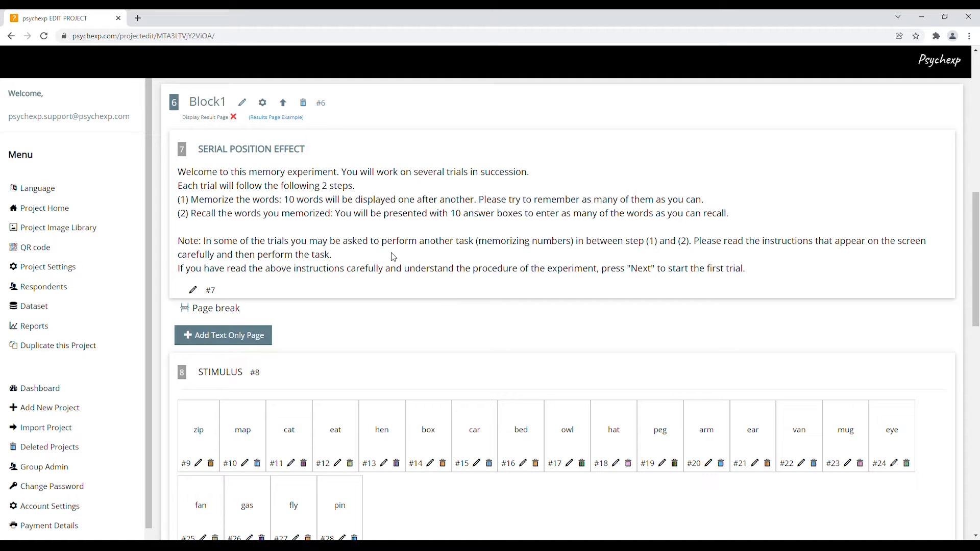
# Enable the display of the result page in Block1's settings
pyautogui.click(264, 104)
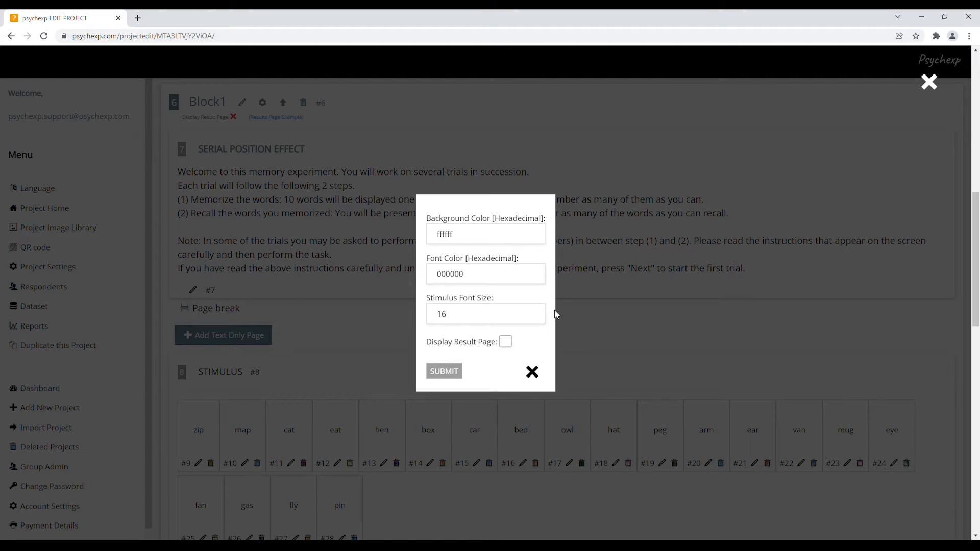
pyautogui.click(506, 342)
pyautogui.click(444, 372)
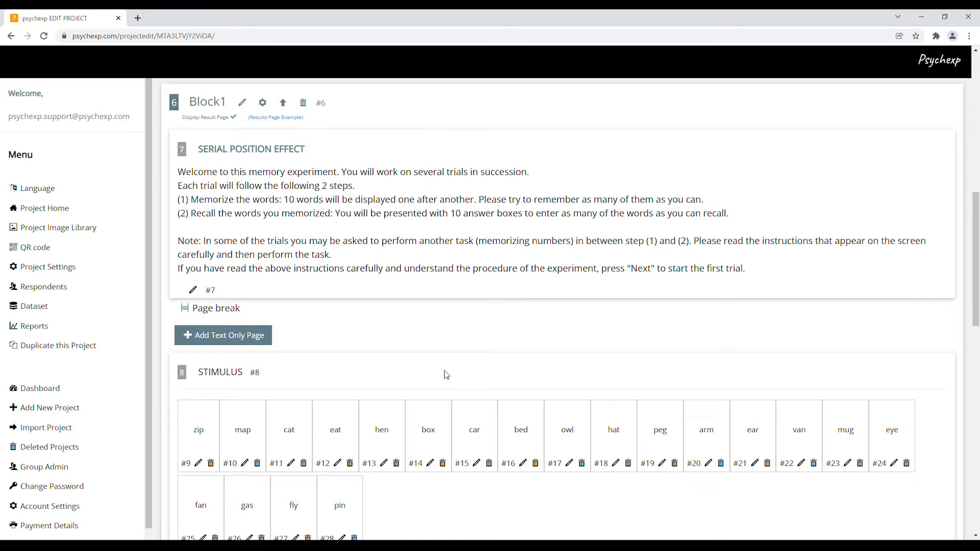
# View the results page example for Block1 and close it
pyautogui.click(275, 119)
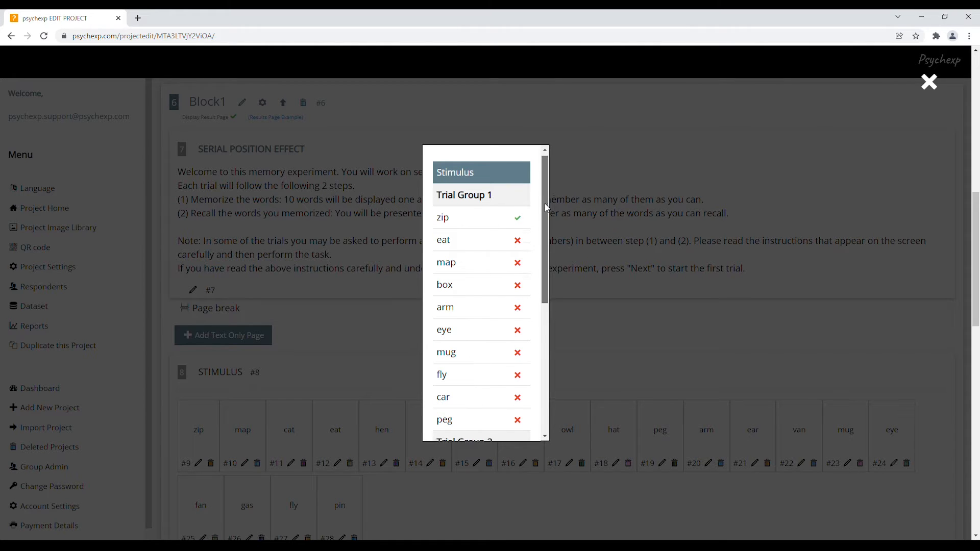
pyautogui.moveTo(546, 208)
pyautogui.mouseDown()
pyautogui.moveTo(553, 336)
pyautogui.moveTo(542, 191)
pyautogui.mouseUp()
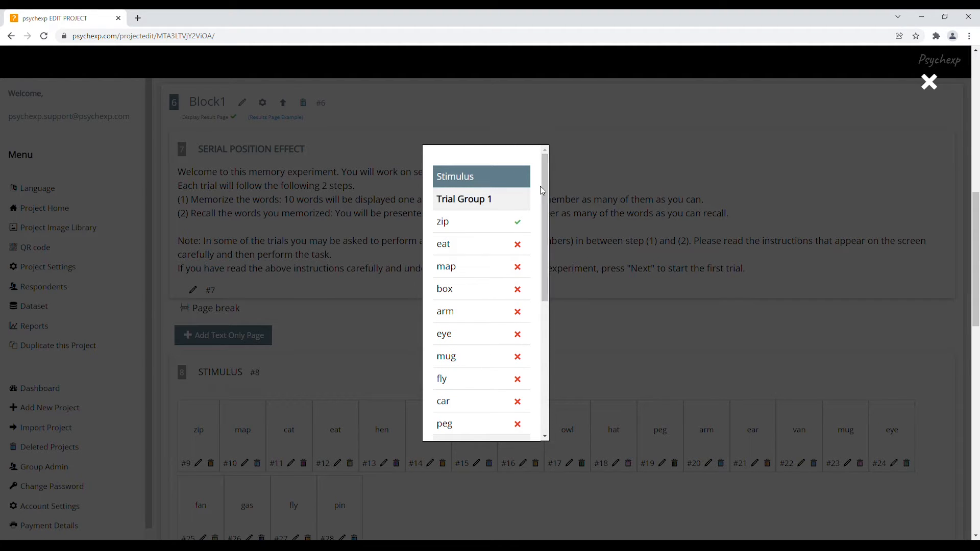
pyautogui.click(938, 93)
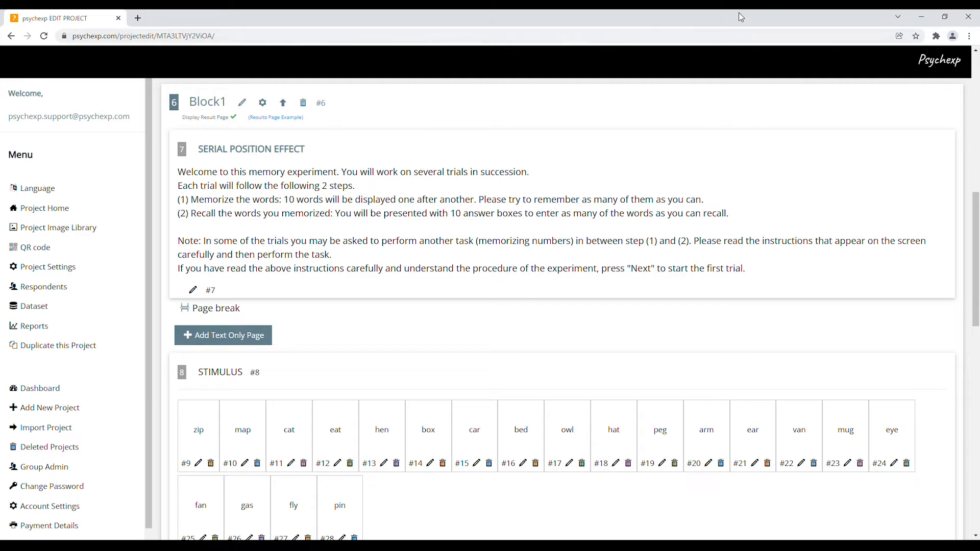
# Review the Serial Position Effect instruction text in its editor and close it without saving
pyautogui.moveTo(178, 172); pyautogui.dragTo(345, 184)
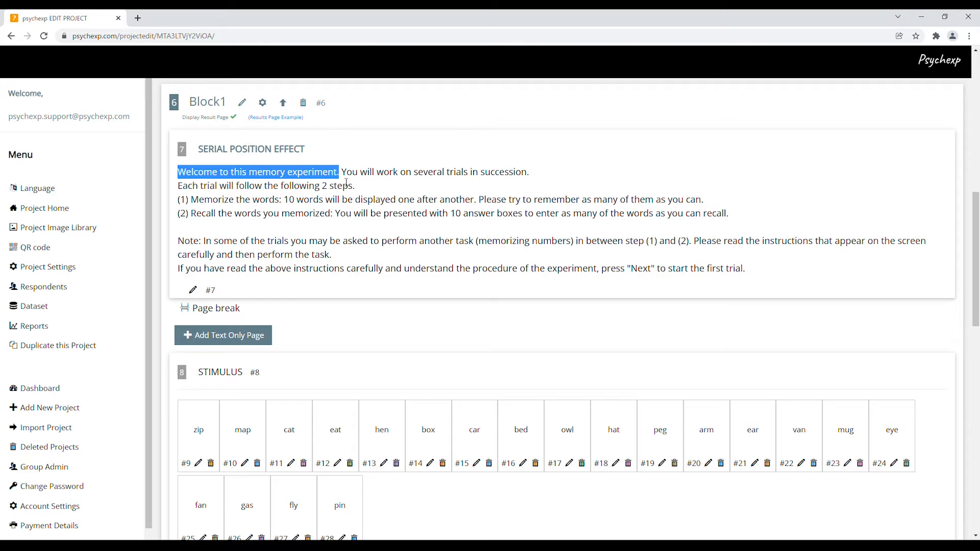
pyautogui.click(193, 290)
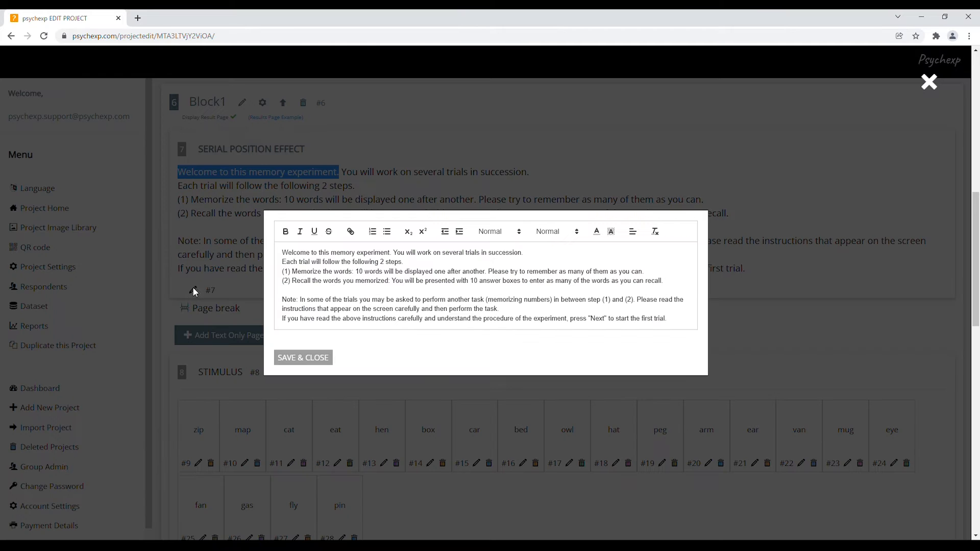
pyautogui.tripleClick(553, 261)
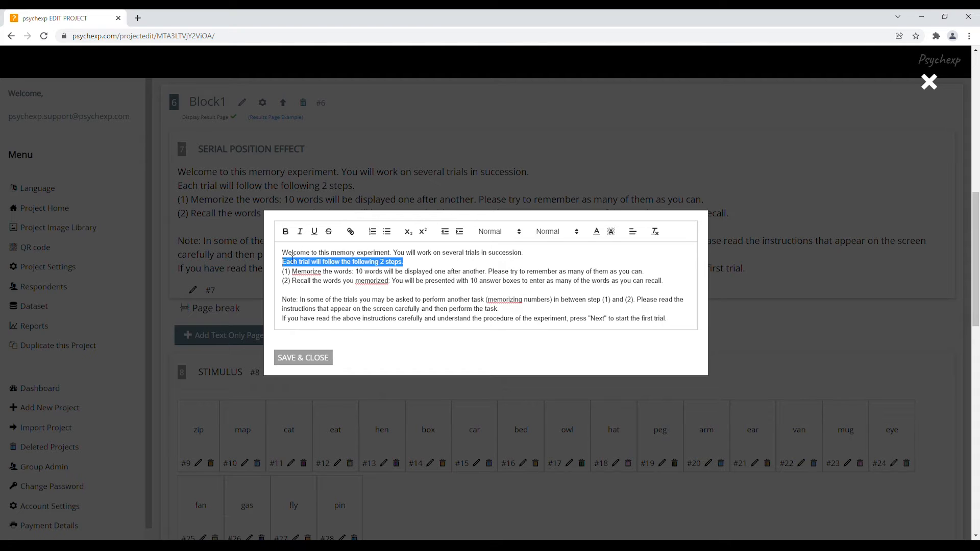
pyautogui.moveTo(282, 253); pyautogui.dragTo(530, 254)
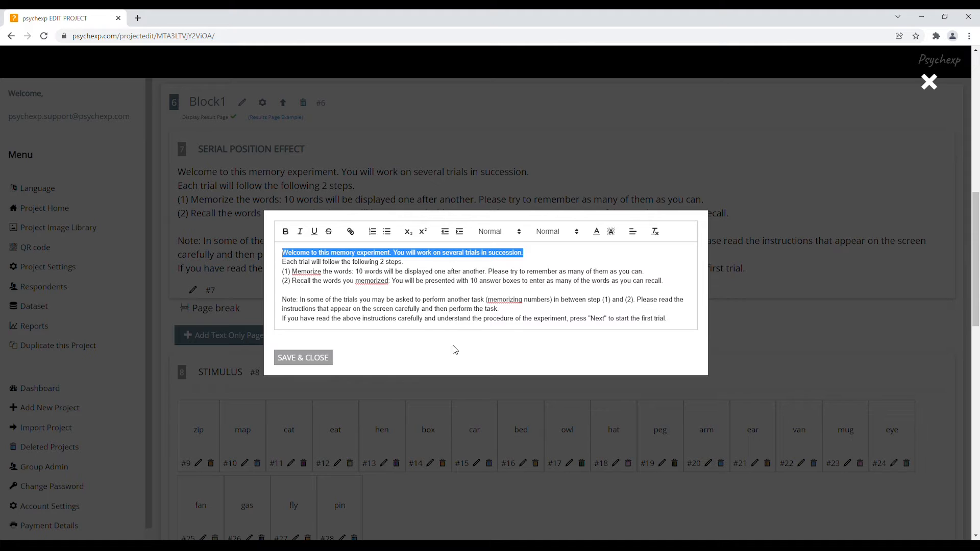
pyautogui.click(924, 89)
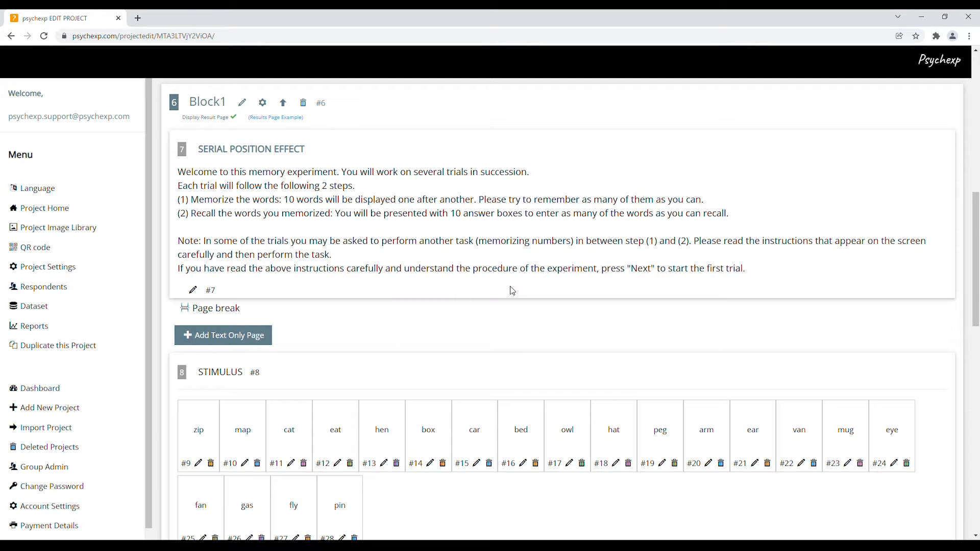
# Review the stimulus word list and open the word "zip" for editing, closing it without changes
pyautogui.scroll(-3, 371, 332)
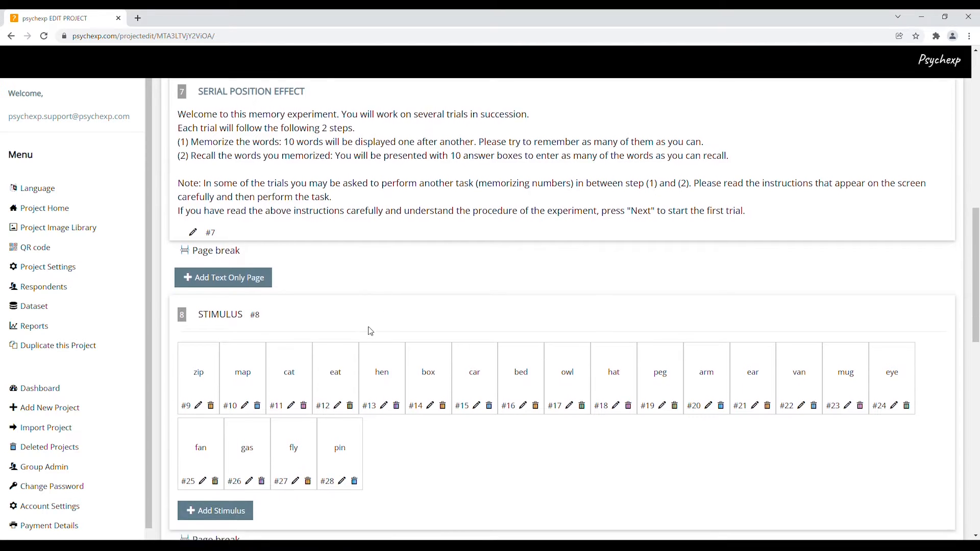
pyautogui.scroll(-1, 371, 331)
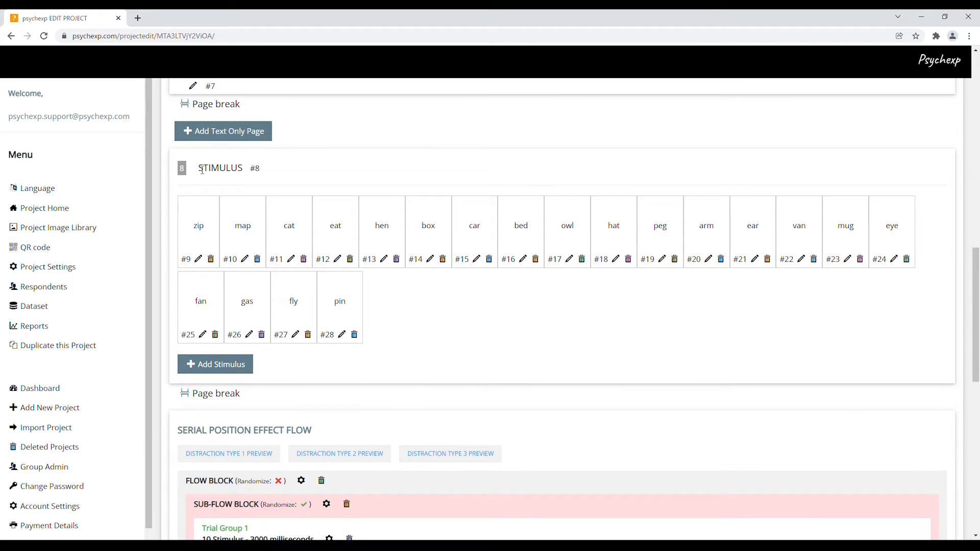
pyautogui.moveTo(198, 168); pyautogui.dragTo(249, 169)
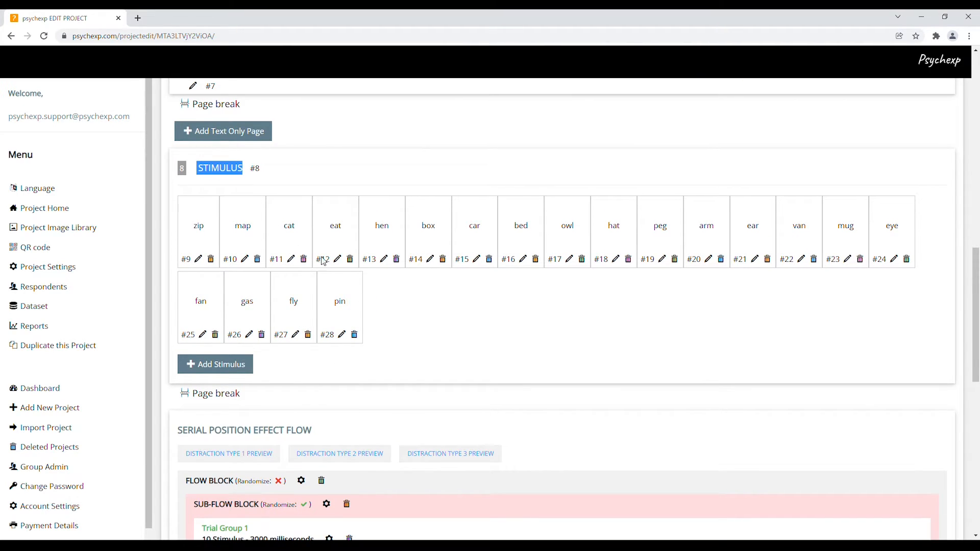
pyautogui.click(417, 326)
pyautogui.click(198, 260)
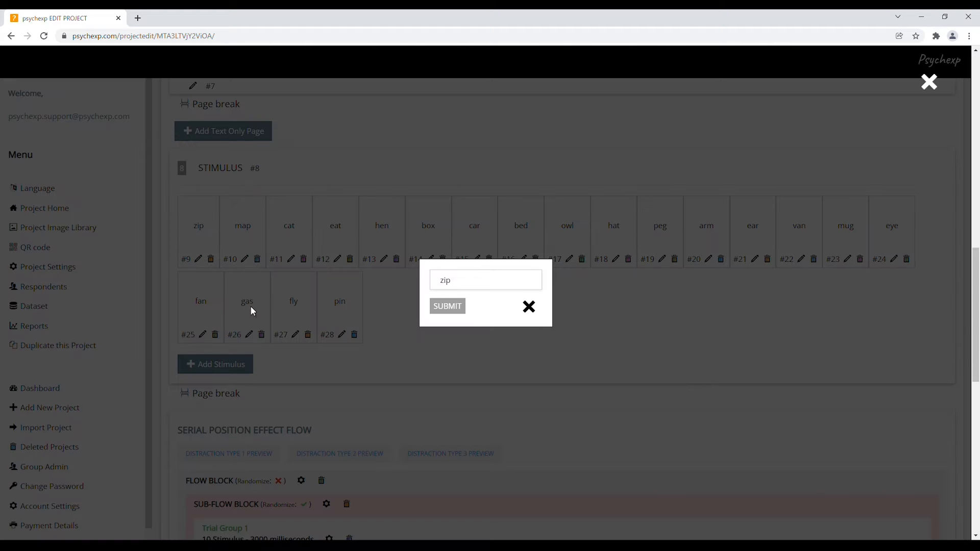
pyautogui.moveTo(470, 281); pyautogui.dragTo(440, 281)
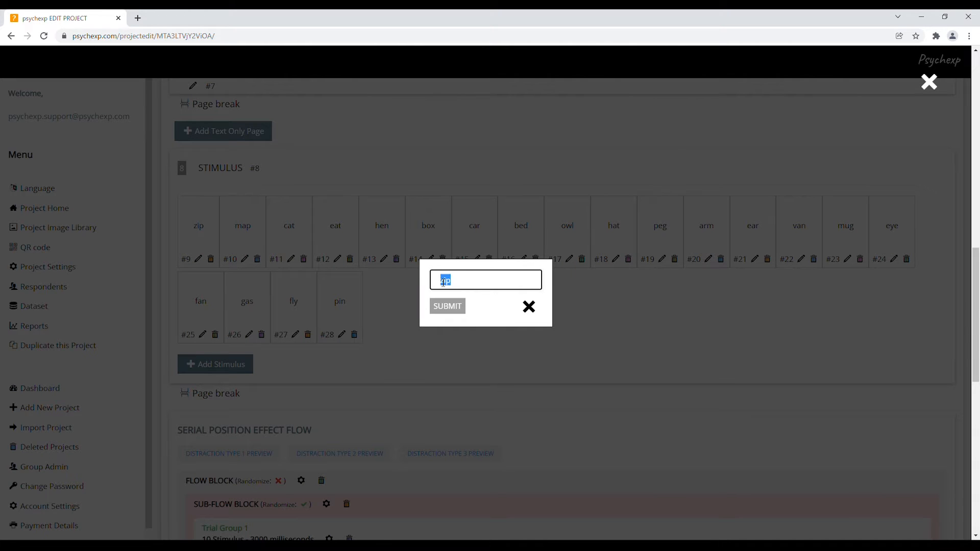
pyautogui.click(534, 308)
pyautogui.click(534, 307)
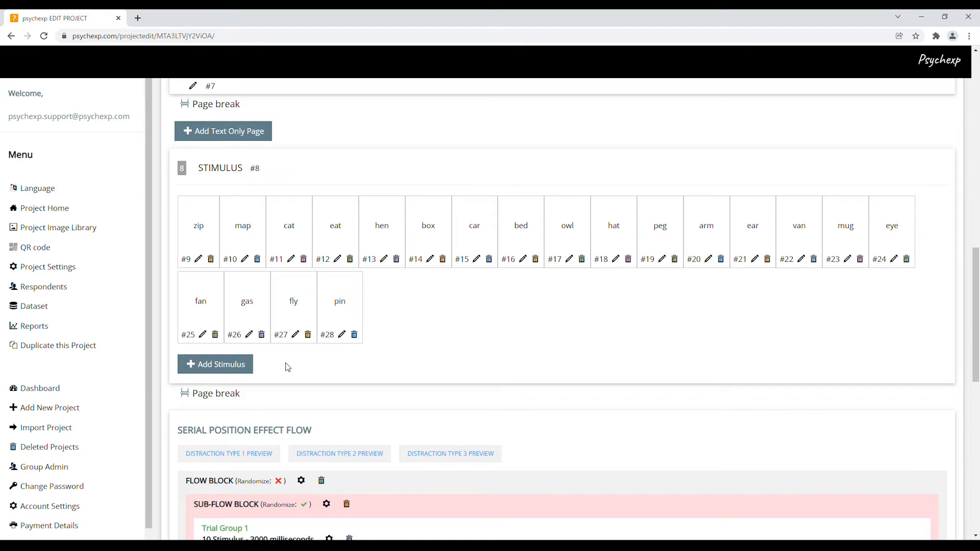
# Examine the Serial Position Effect Flow section, including its flow block, sub-flow block and trial groups
pyautogui.scroll(-4, 360, 376)
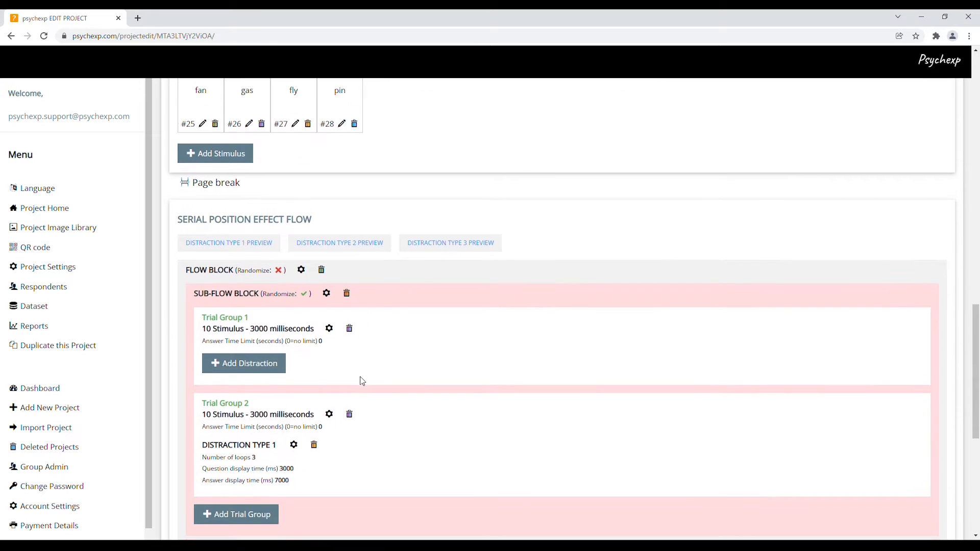
pyautogui.scroll(-1, 361, 381)
pyautogui.scroll(-1, 360, 381)
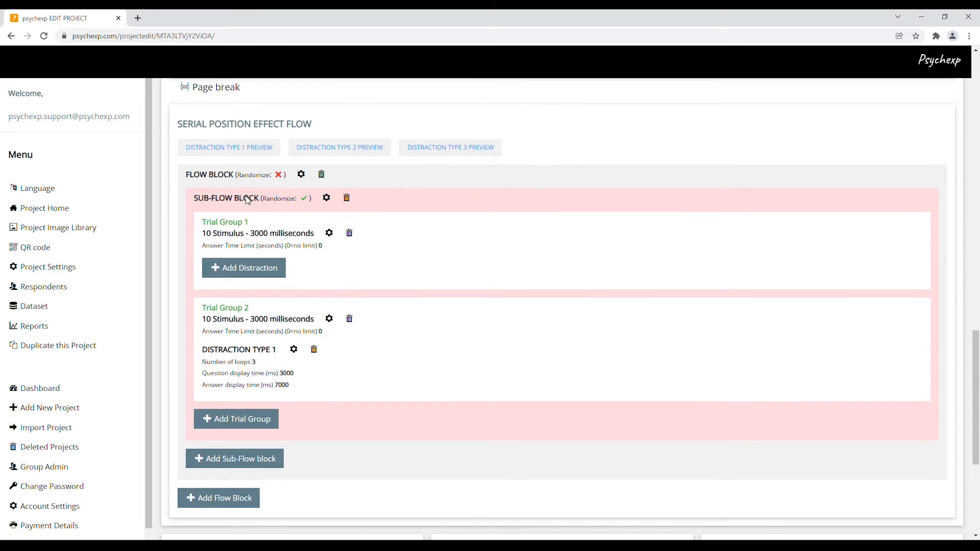
pyautogui.moveTo(183, 129); pyautogui.dragTo(314, 131)
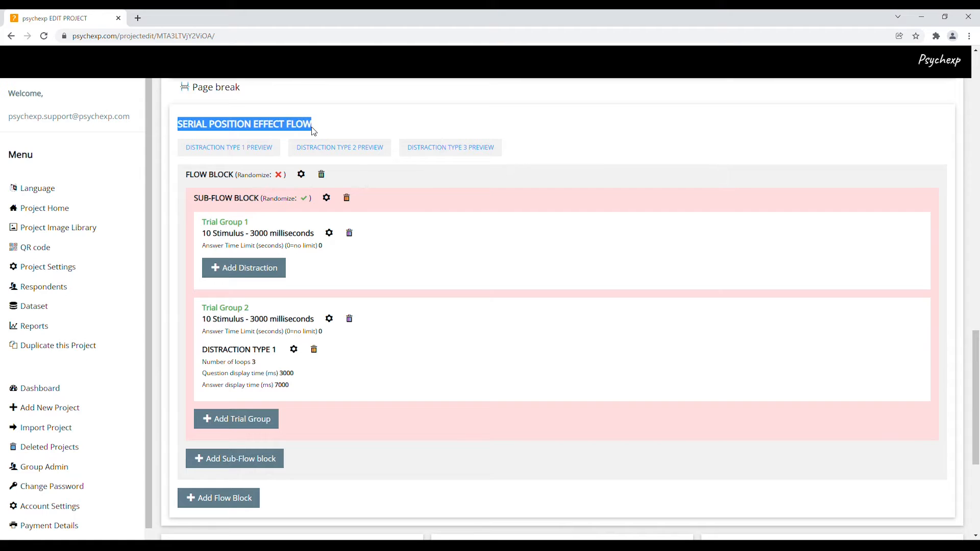
pyautogui.click(337, 129)
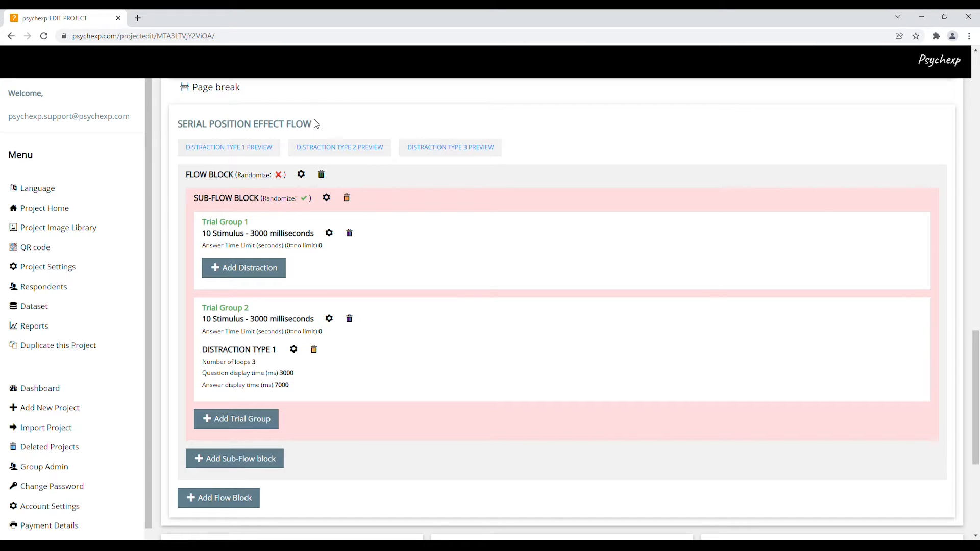
pyautogui.moveTo(192, 178); pyautogui.dragTo(262, 201)
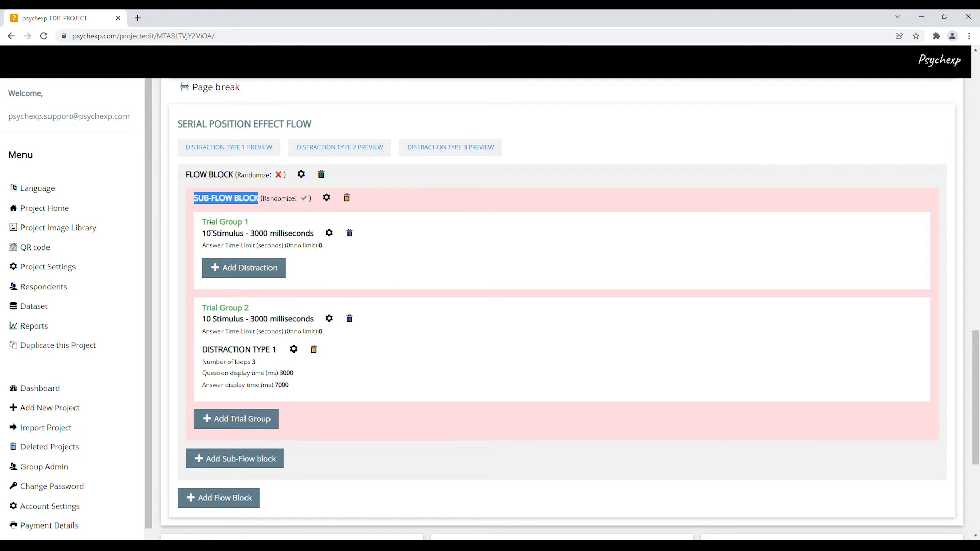
pyautogui.moveTo(202, 223); pyautogui.dragTo(246, 230)
pyautogui.click(274, 229)
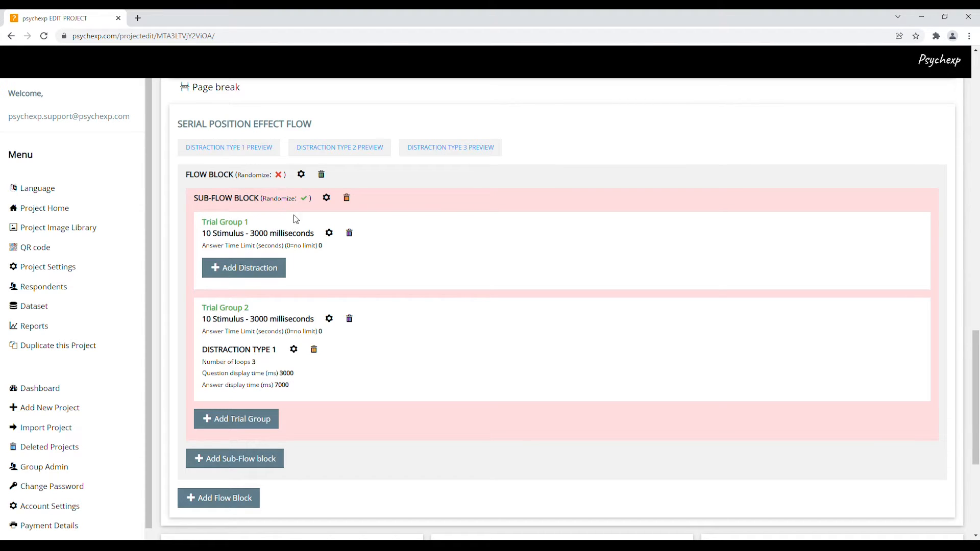
# Inspect the sub-flow block's Randomize setting and close it without saving
pyautogui.click(326, 198)
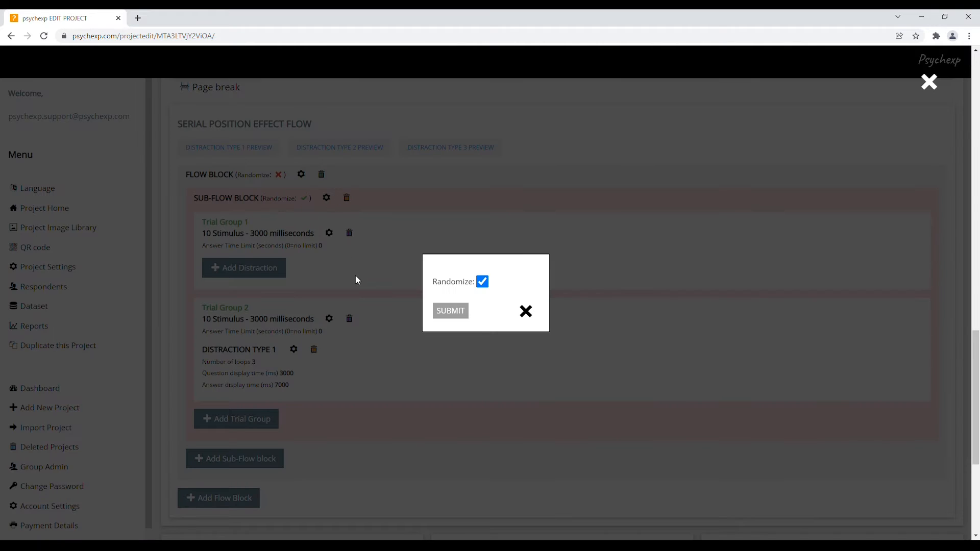
pyautogui.click(483, 284)
pyautogui.click(483, 282)
pyautogui.click(526, 312)
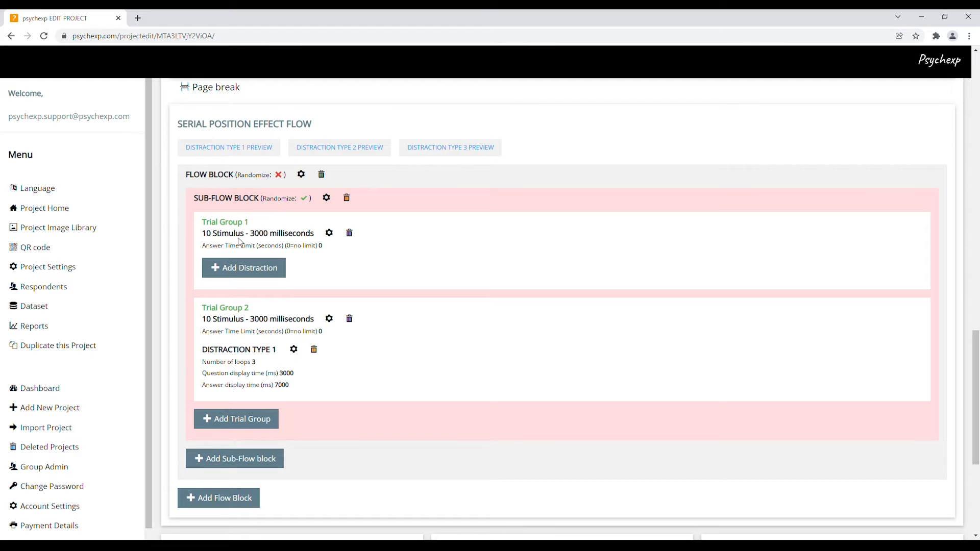
# Set Trial Group 1's answer time limit to 20 seconds and submit the settings
pyautogui.moveTo(202, 223); pyautogui.dragTo(253, 223)
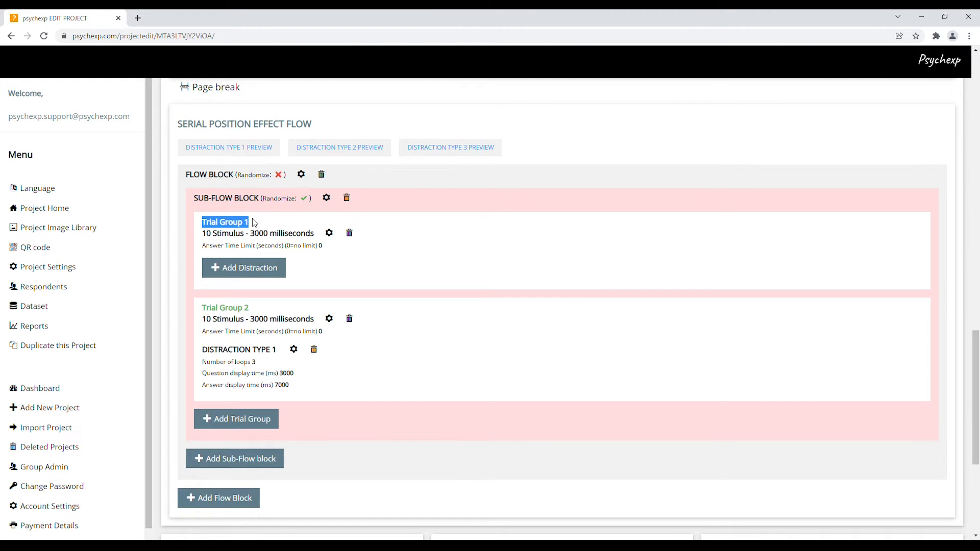
pyautogui.click(350, 271)
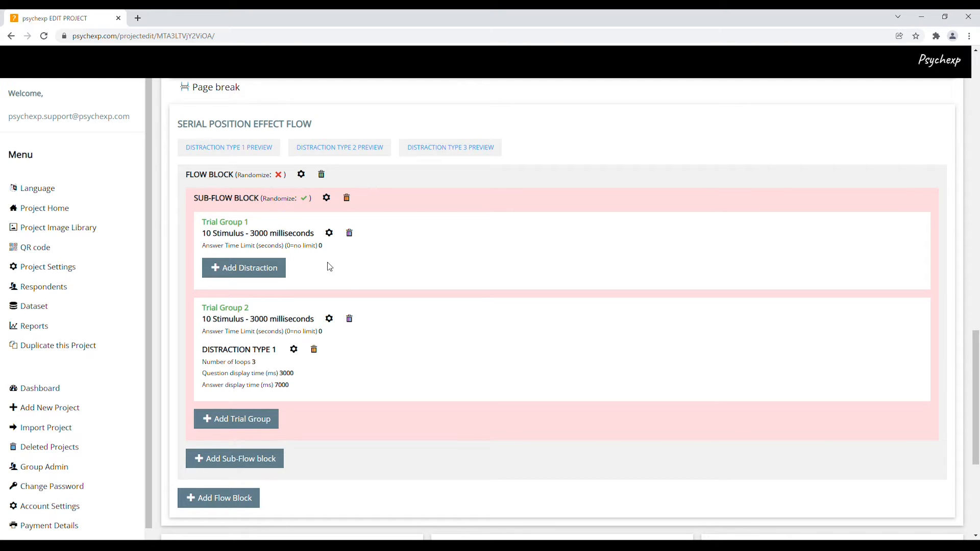
pyautogui.moveTo(203, 238); pyautogui.dragTo(319, 243)
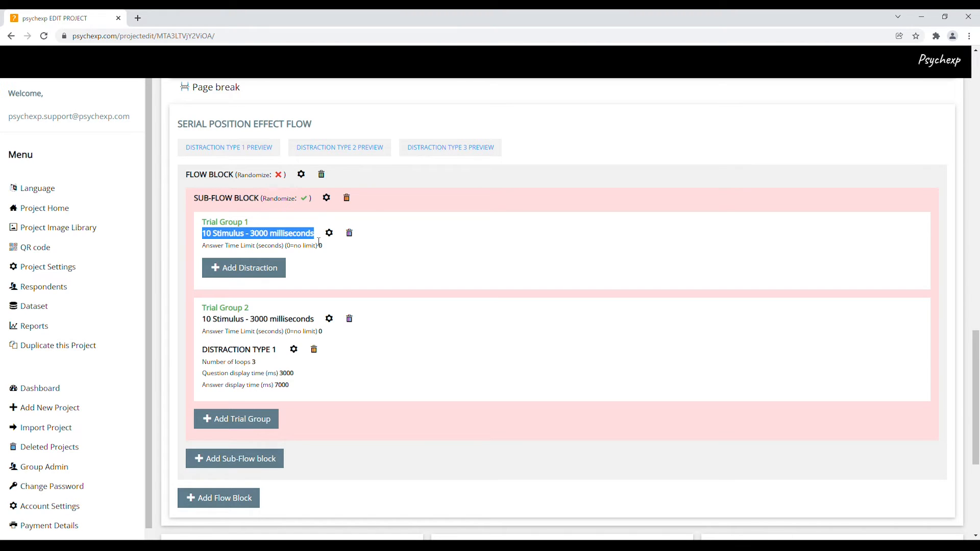
pyautogui.click(344, 266)
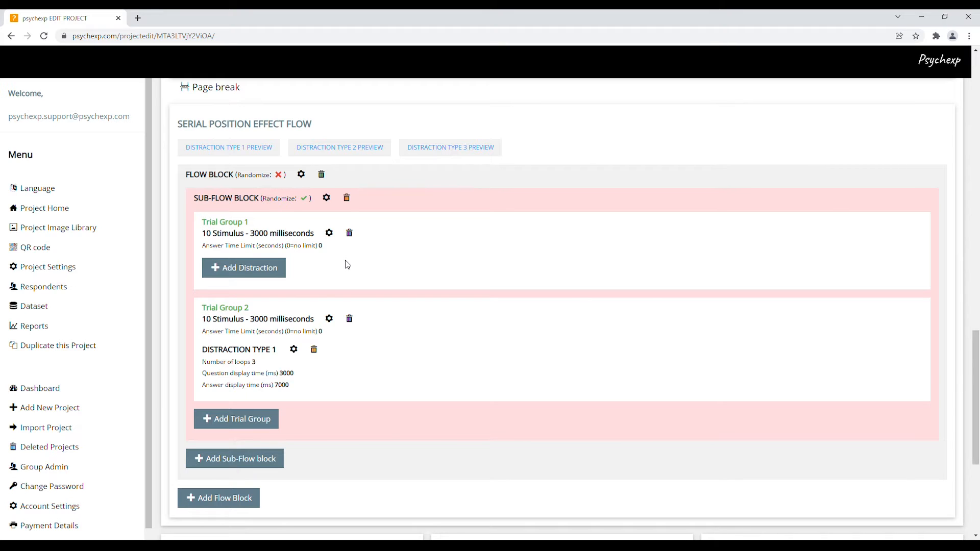
pyautogui.click(329, 233)
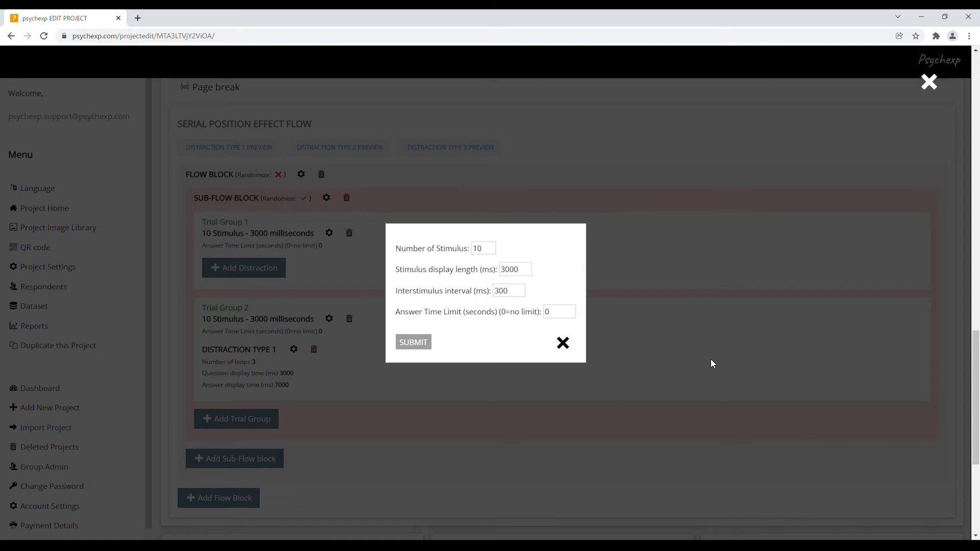
pyautogui.click(558, 312)
pyautogui.moveTo(517, 294); pyautogui.dragTo(494, 294)
pyautogui.click(557, 296)
pyautogui.click(559, 312)
pyautogui.click(544, 333)
pyautogui.click(550, 315)
pyautogui.doubleClick(550, 317)
pyautogui.write('20')
pyautogui.click(423, 343)
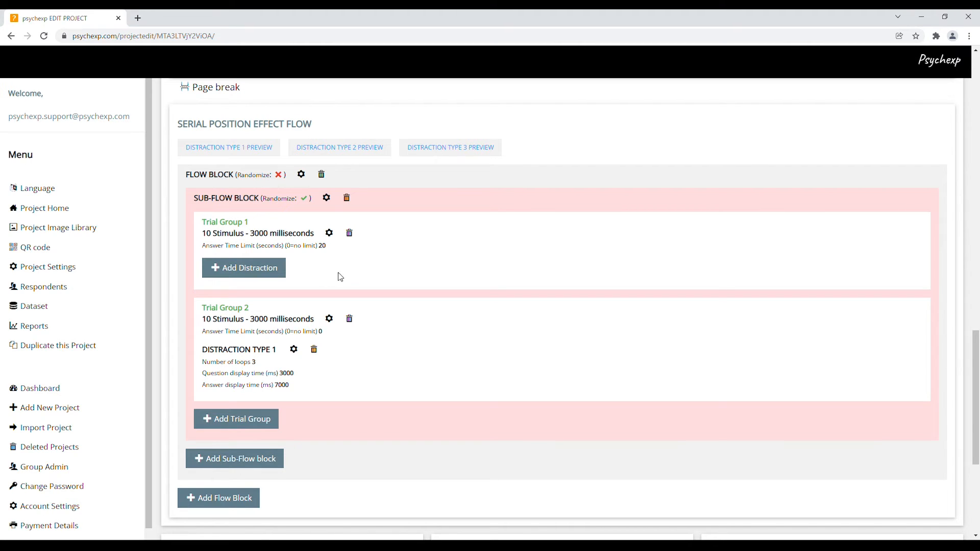
# Look through the three distraction types offered for Trial Group 1 and close the choice without adding one
pyautogui.click(278, 277)
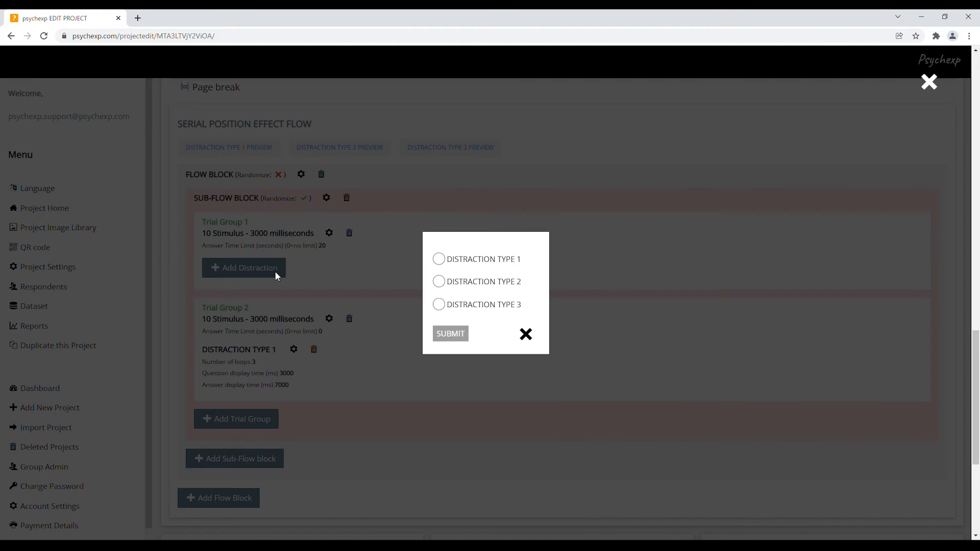
pyautogui.click(438, 259)
pyautogui.click(439, 282)
pyautogui.click(439, 305)
pyautogui.click(533, 339)
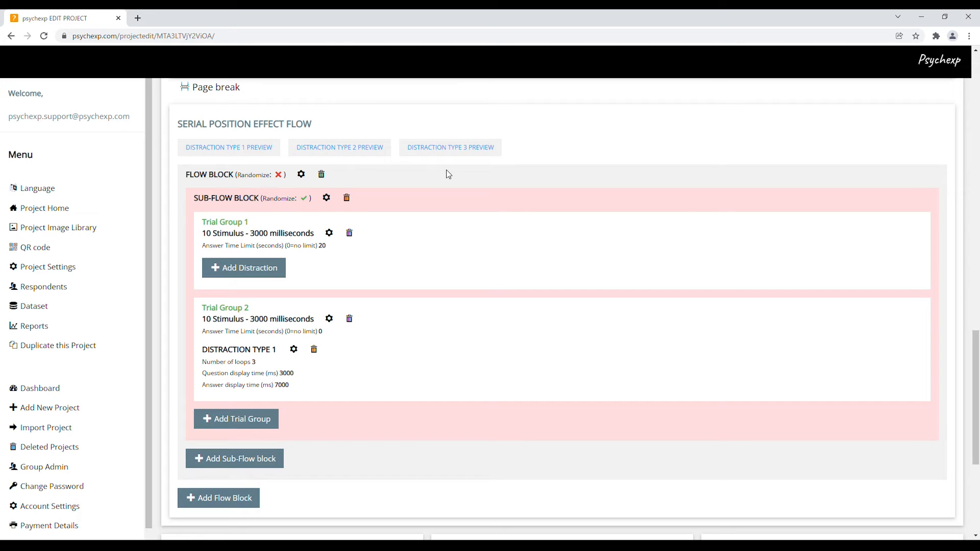
# Try out the Distraction Type 1 preview, answering with the displayed numbers 4420, 62460, 390221 and 728436, and close it
pyautogui.click(243, 150)
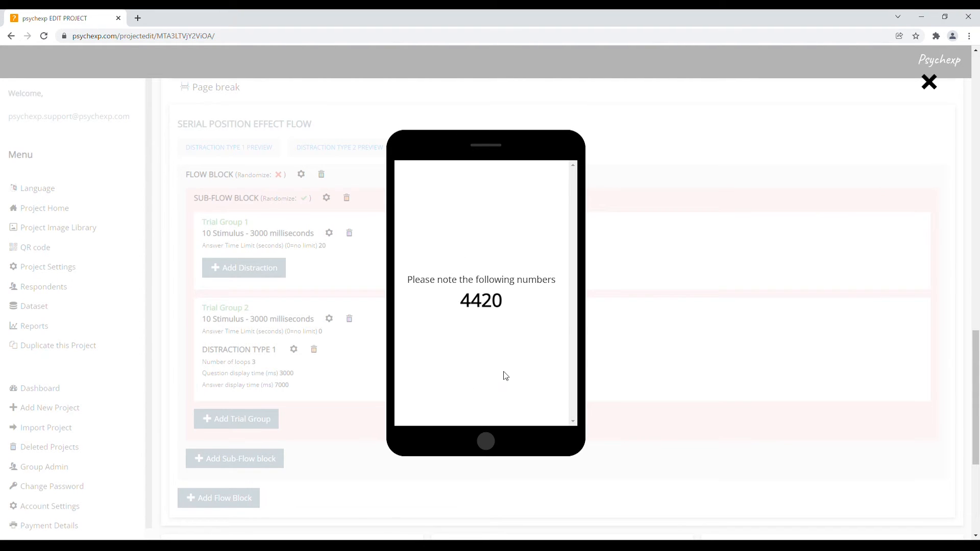
pyautogui.write('4420')
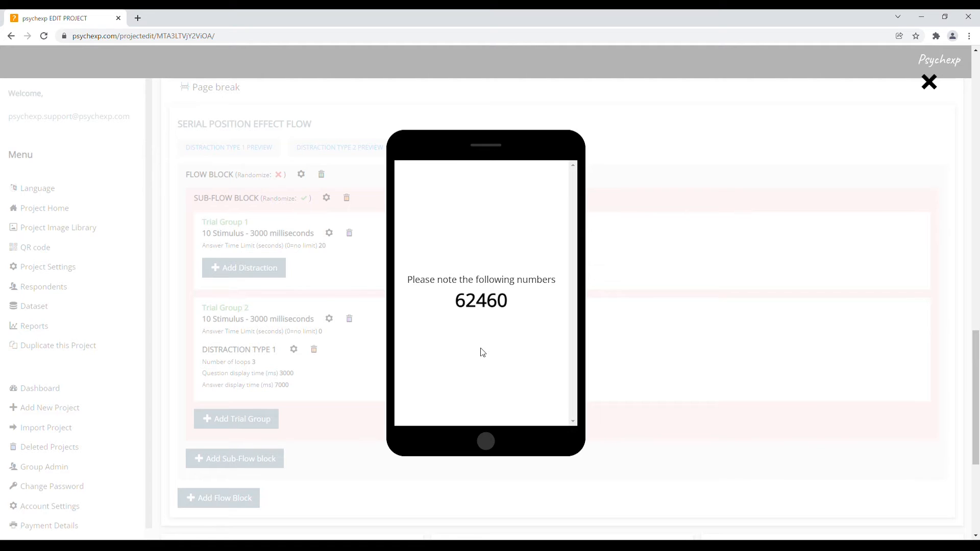
pyautogui.write('624')
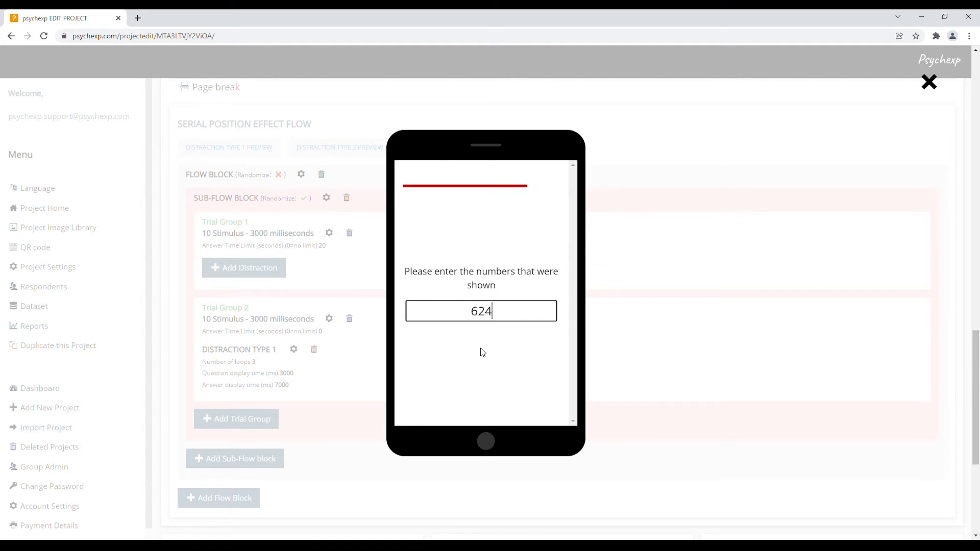
pyautogui.write('60')
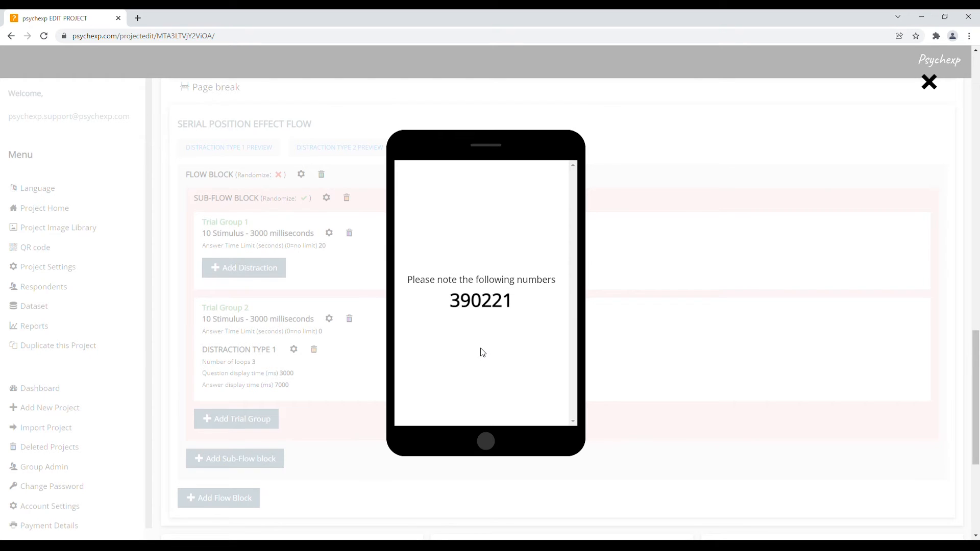
pyautogui.write('3')
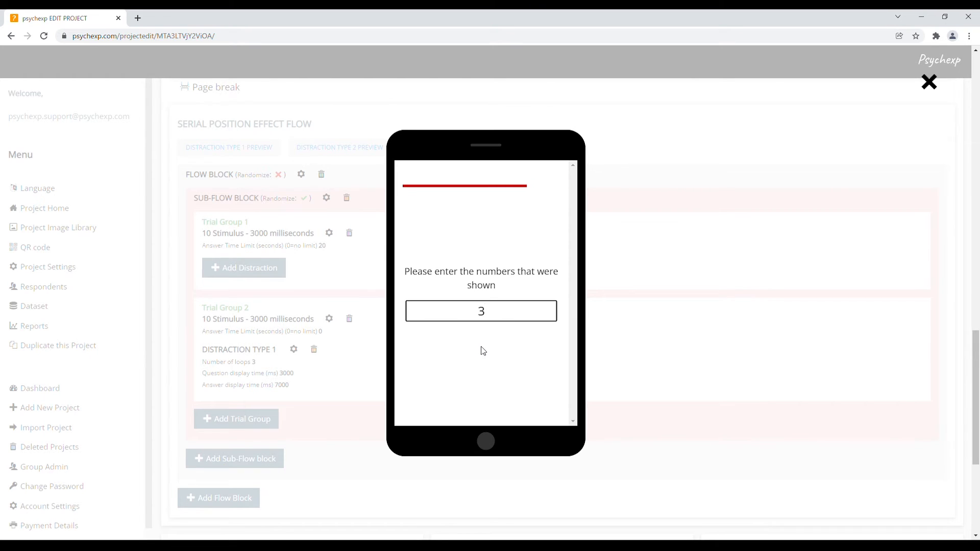
pyautogui.write('90221')
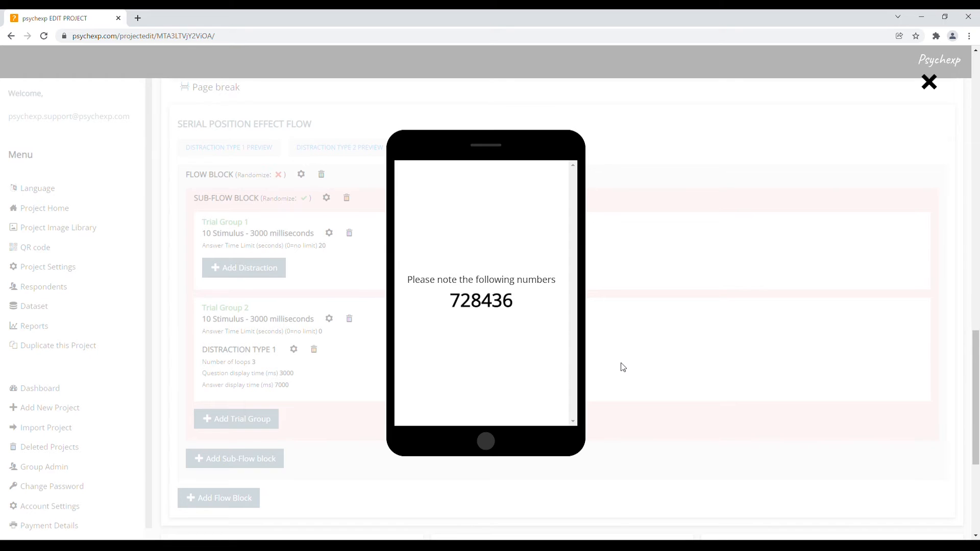
pyautogui.write('72')
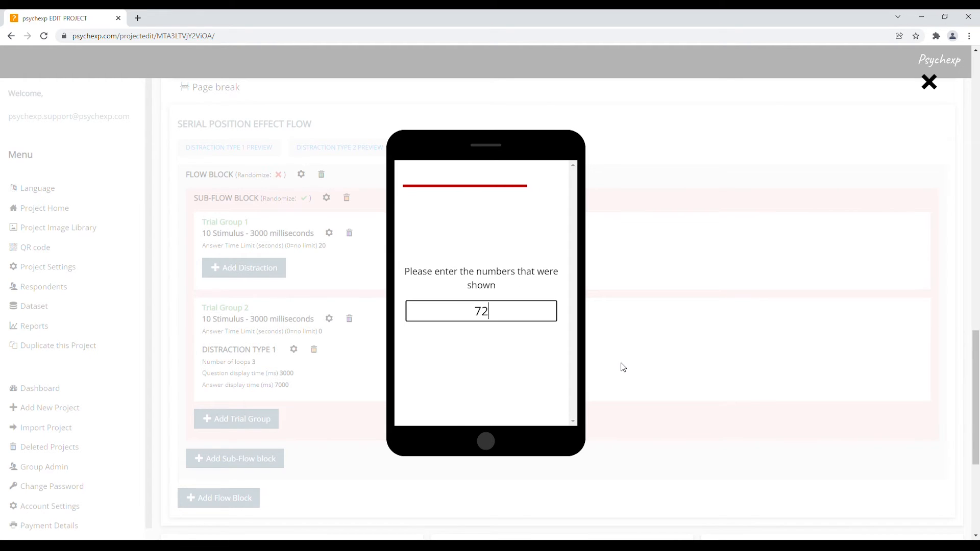
pyautogui.write('843')
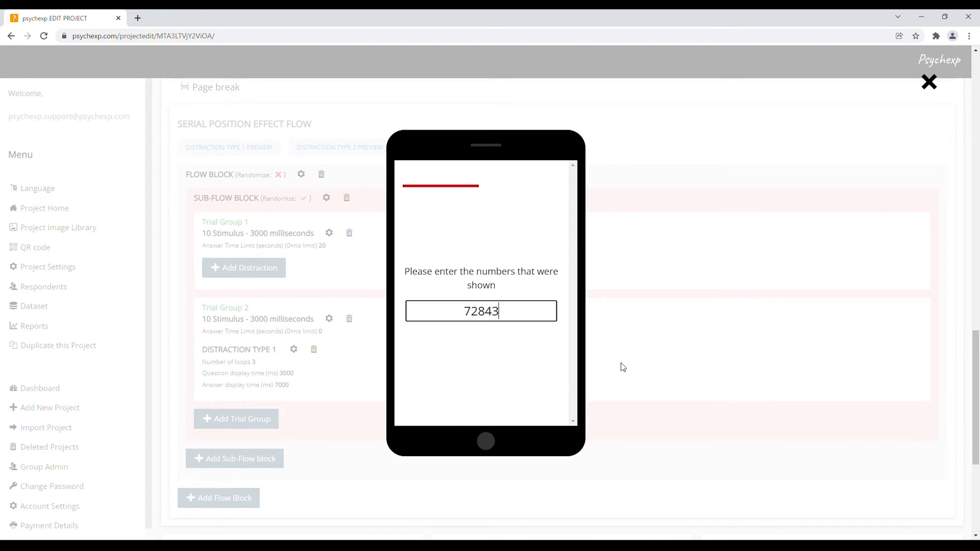
pyautogui.write('6')
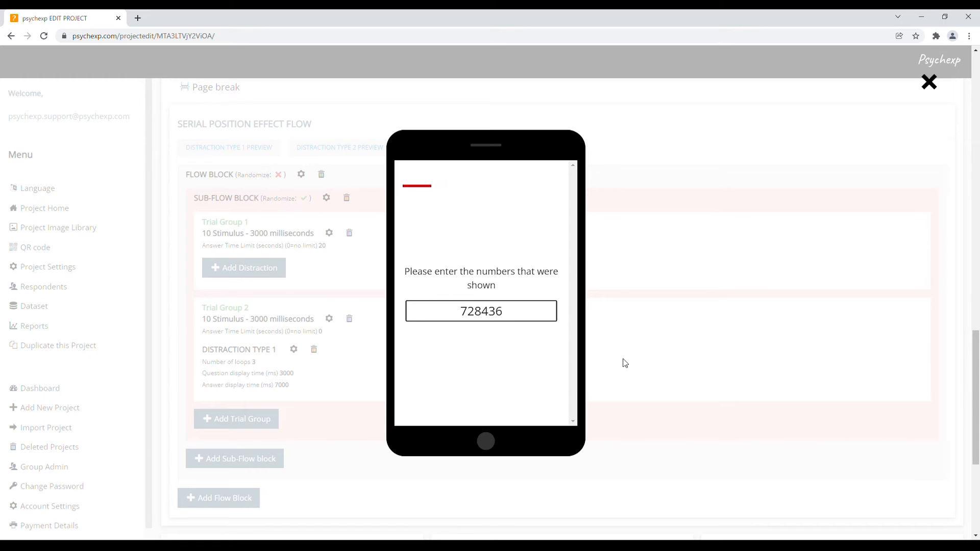
pyautogui.click(622, 359)
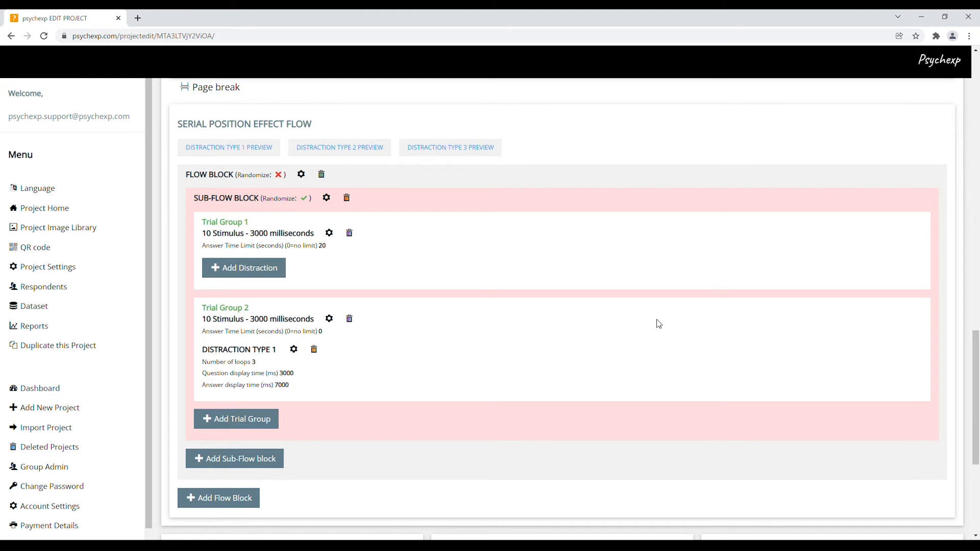
# Watch the Distraction Type 2 and Distraction Type 3 previews and close them
pyautogui.click(359, 151)
pyautogui.click(442, 148)
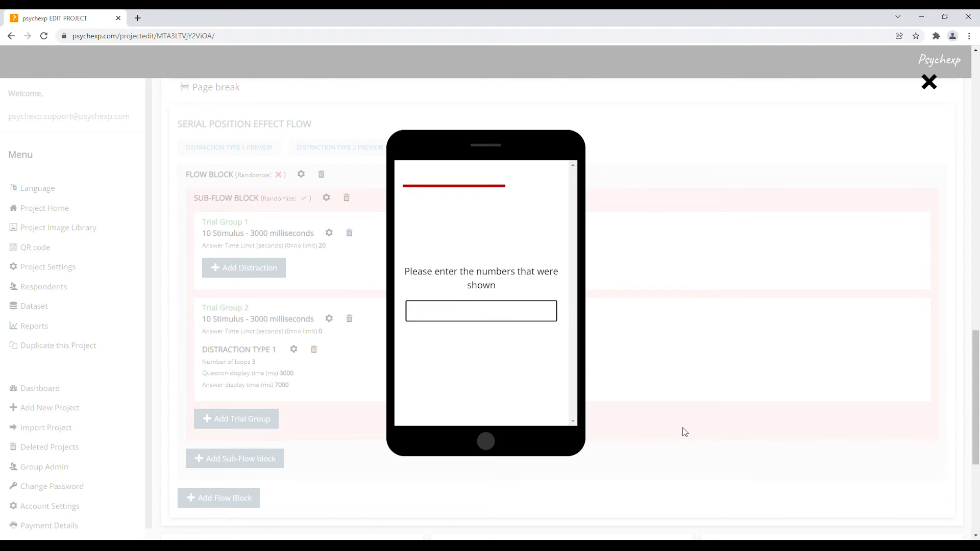
pyautogui.click(626, 353)
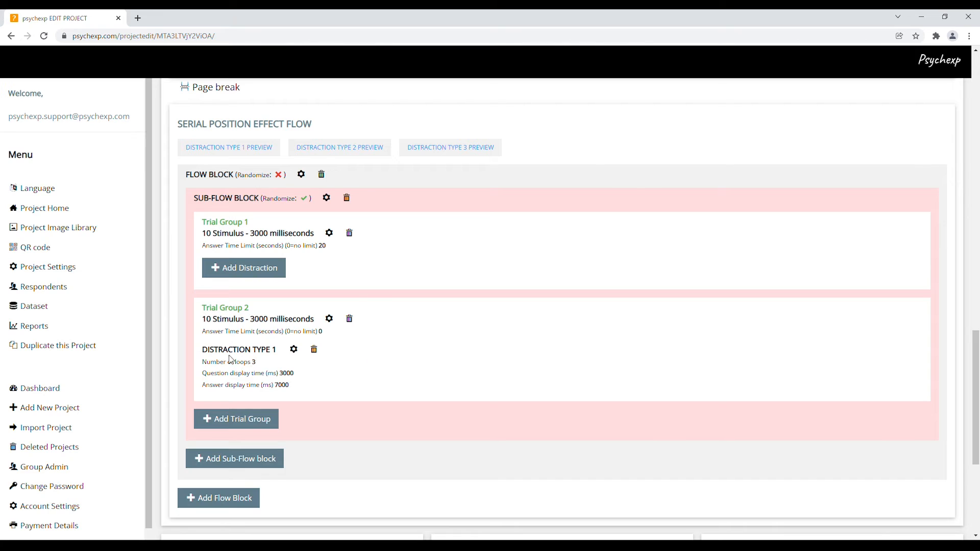
# Review the loop count and the question and answer display times of Trial Group 2's Distraction Type 1, closing the settings without changes
pyautogui.moveTo(207, 353); pyautogui.dragTo(283, 355)
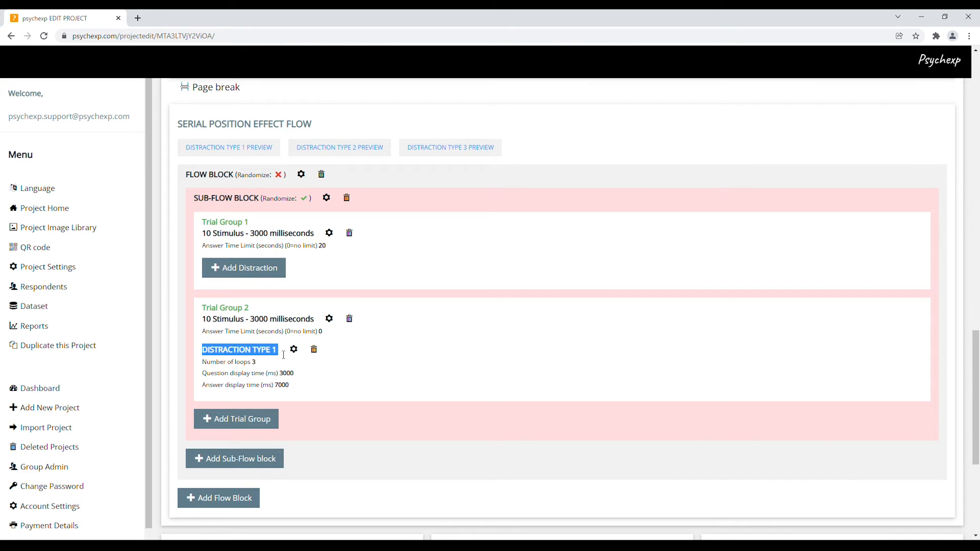
pyautogui.click(360, 371)
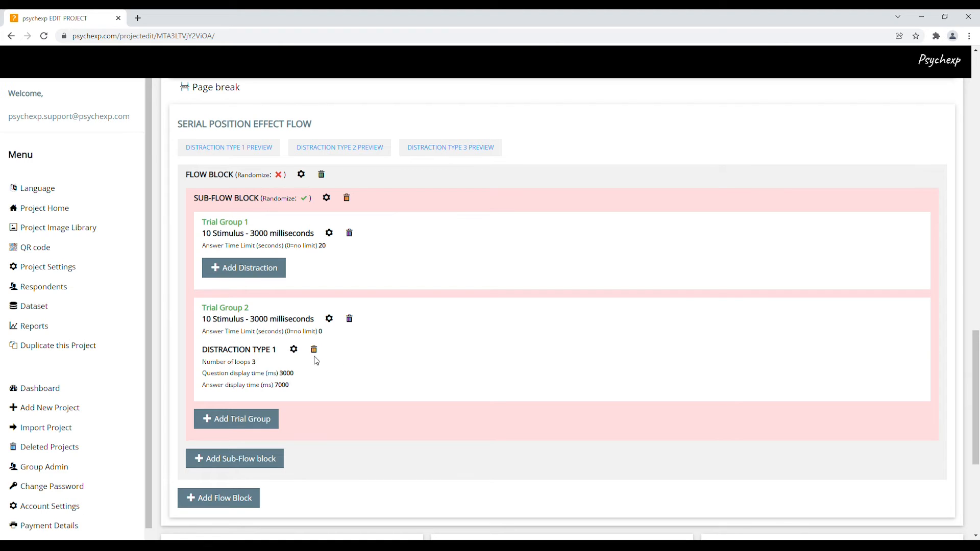
pyautogui.click(294, 350)
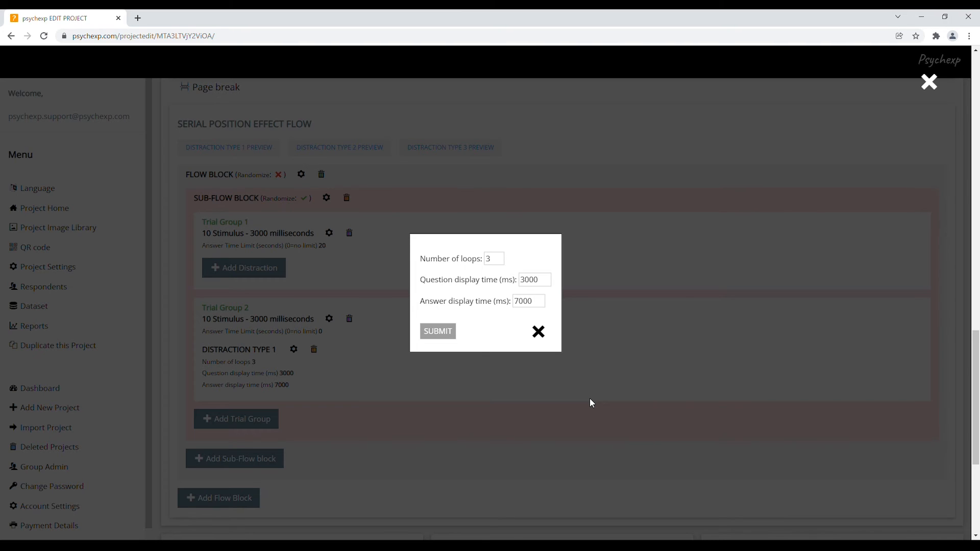
pyautogui.click(494, 260)
pyautogui.doubleClick(494, 260)
pyautogui.click(527, 282)
pyautogui.doubleClick(527, 282)
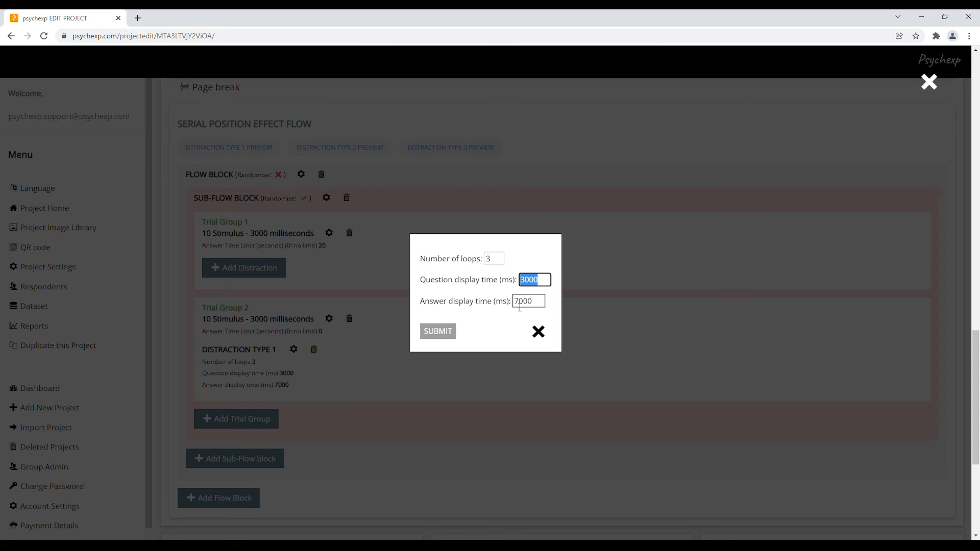
pyautogui.moveTo(515, 302); pyautogui.dragTo(541, 304)
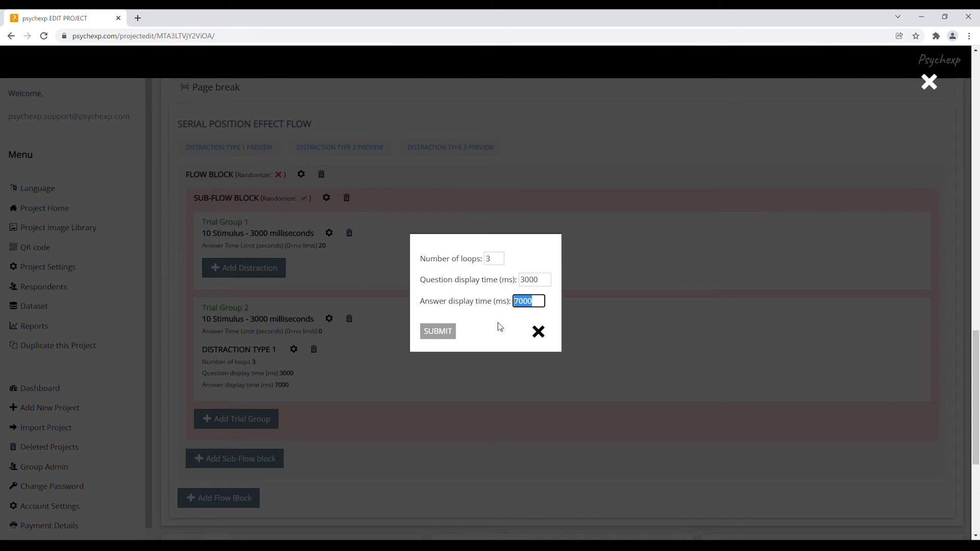
pyautogui.click(544, 332)
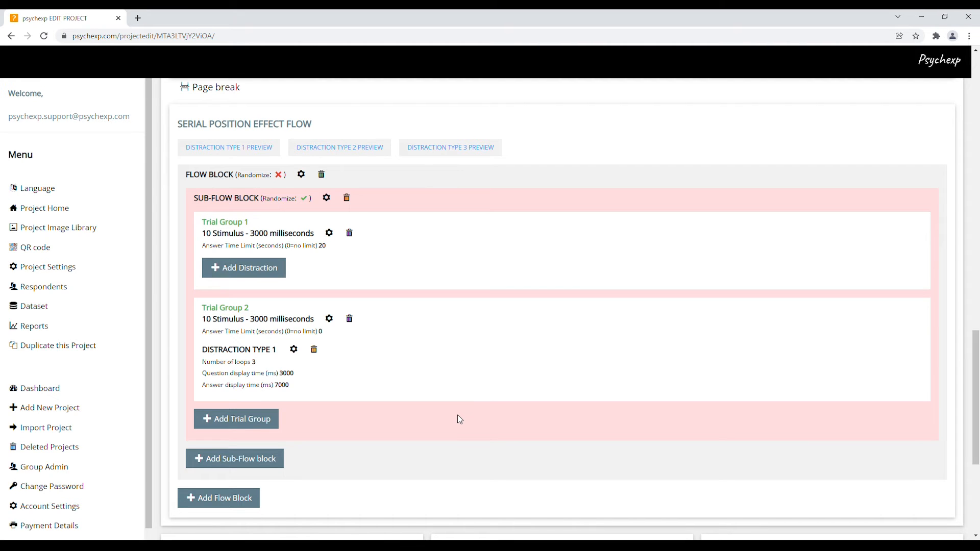
# Preview the project, answering the survey question with the third choice and Keyboard as input device, and start the first word trial
pyautogui.scroll(-2, 457, 416)
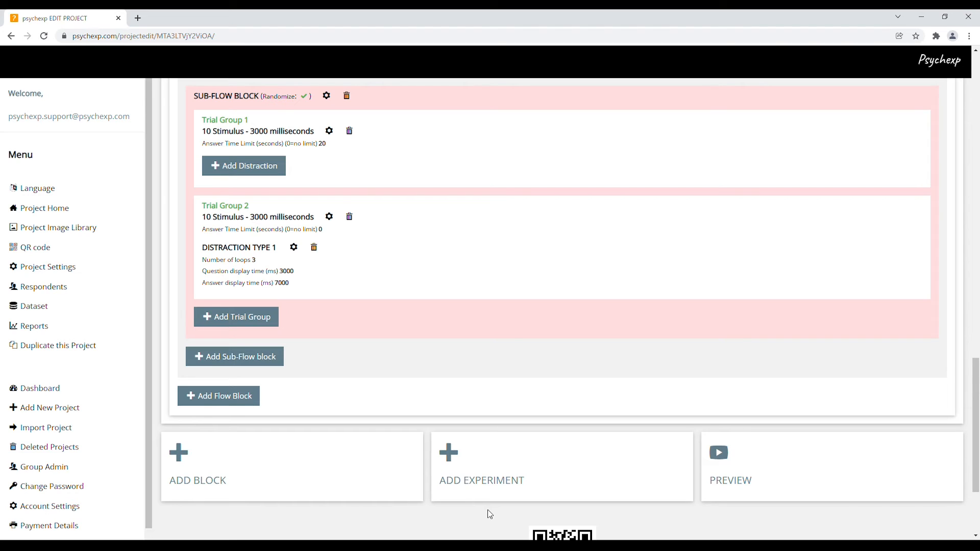
pyautogui.click(729, 482)
pyautogui.click(337, 170)
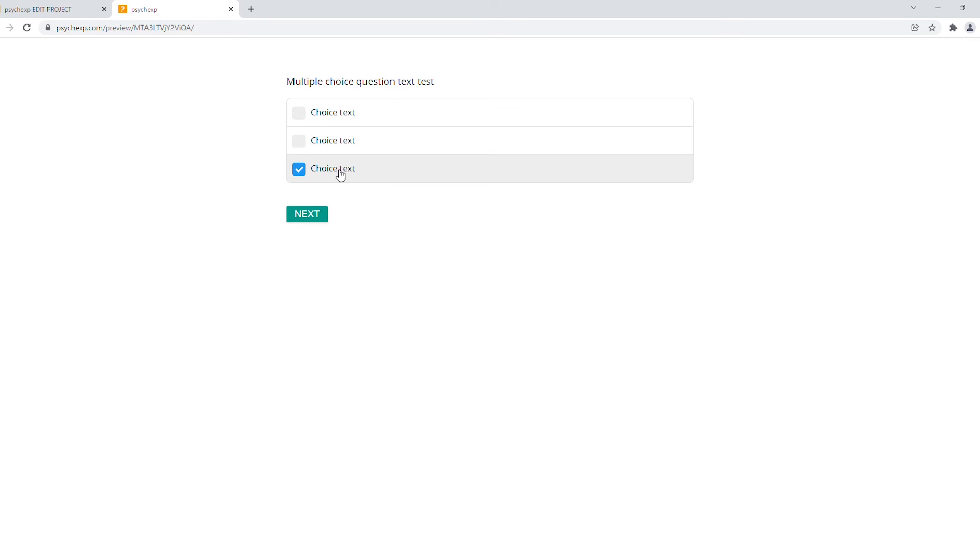
pyautogui.click(325, 217)
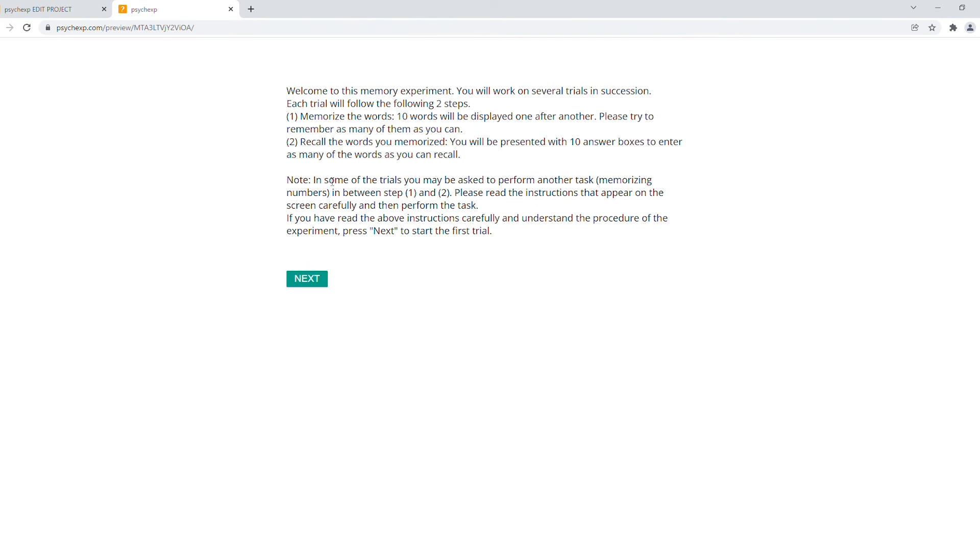
pyautogui.click(313, 282)
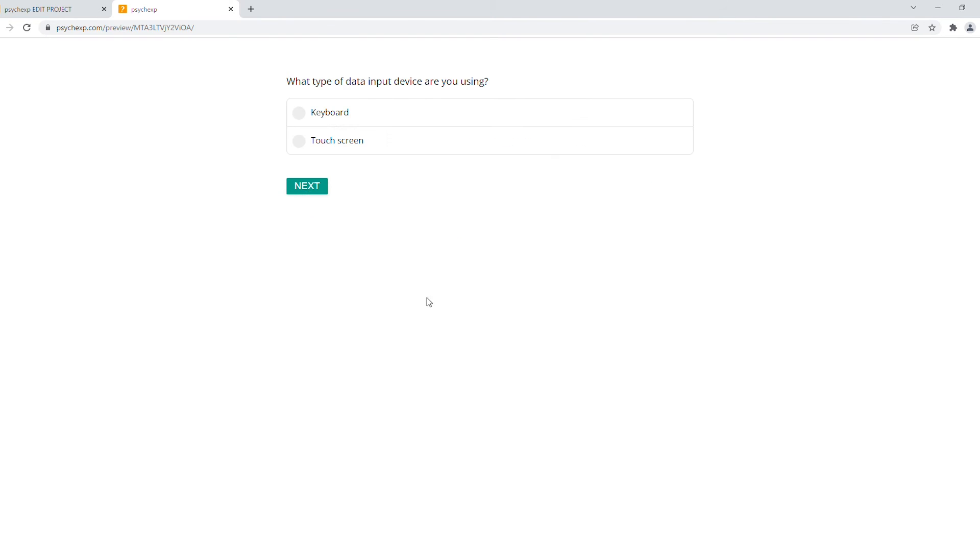
pyautogui.click(348, 119)
pyautogui.click(317, 187)
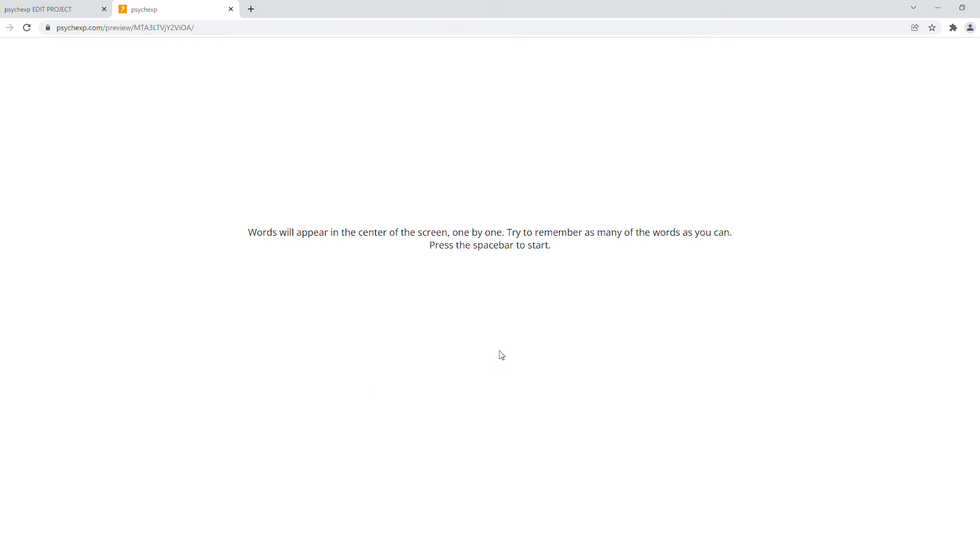
pyautogui.press('space')
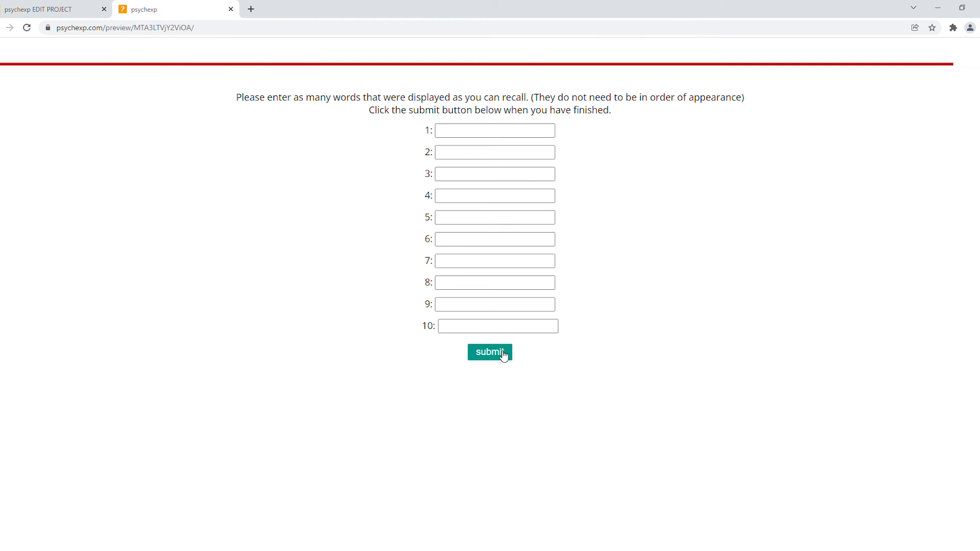
# Enter the recalled words zip, ear, car and peg, continue to the following trial and close the preview
pyautogui.click(465, 133)
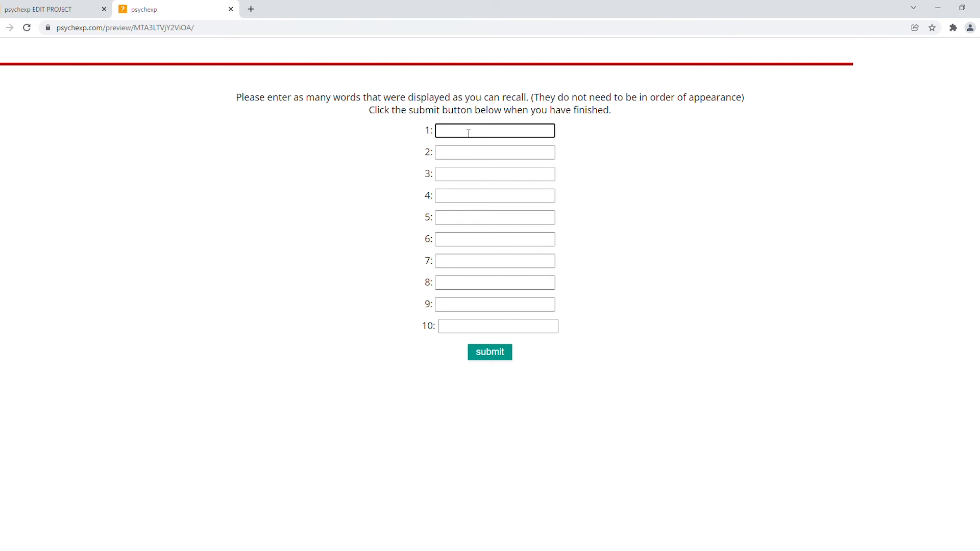
pyautogui.write('zip')
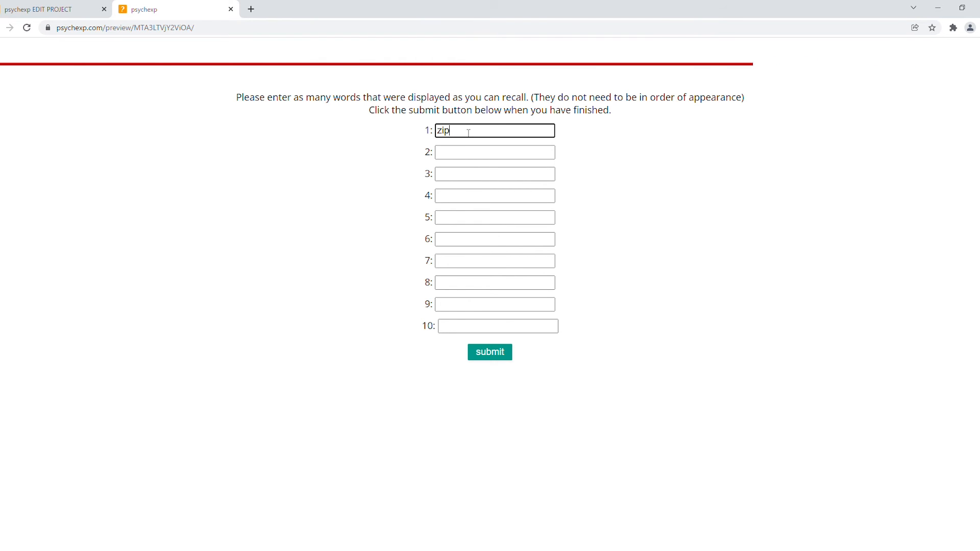
pyautogui.click(461, 152)
pyautogui.write('ear')
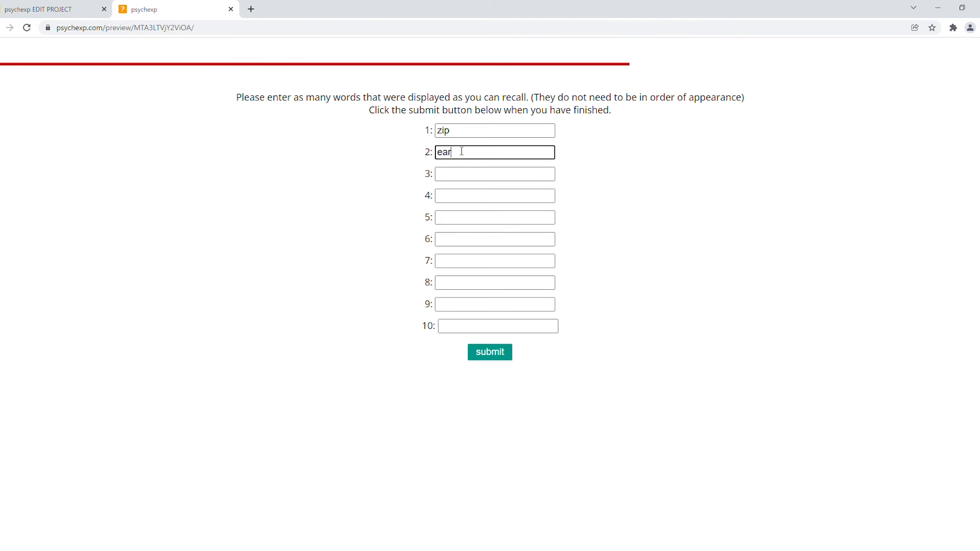
pyautogui.click(465, 178)
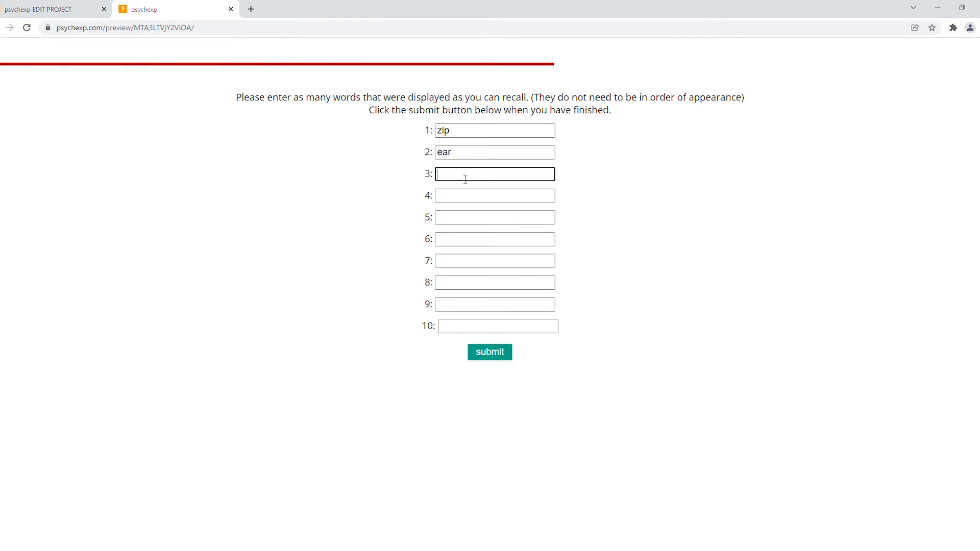
pyautogui.write('car')
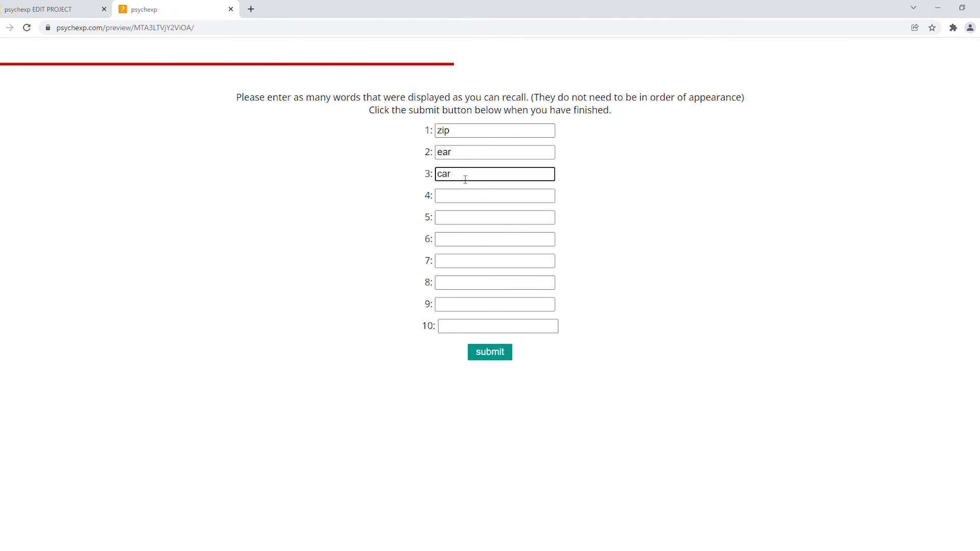
pyautogui.click(460, 199)
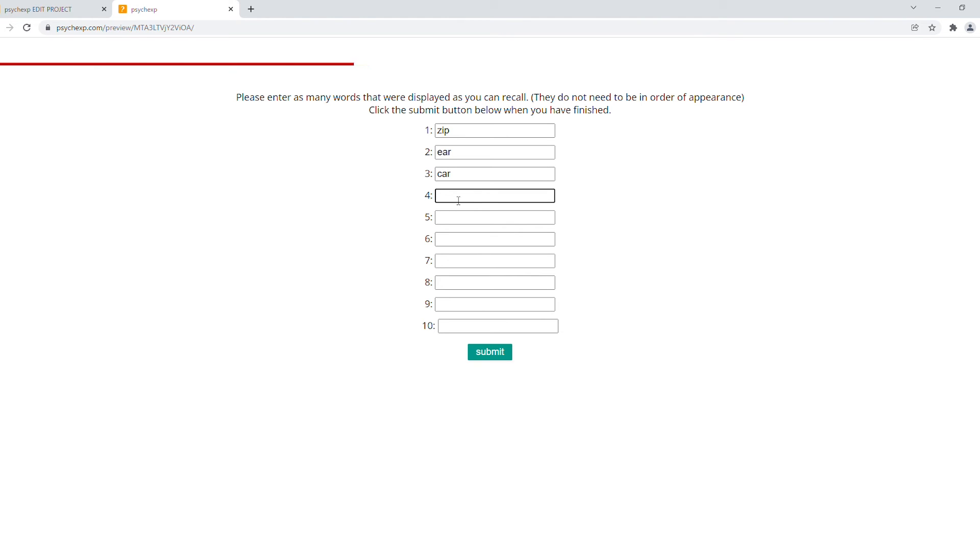
pyautogui.write('peg')
pyautogui.click(553, 219)
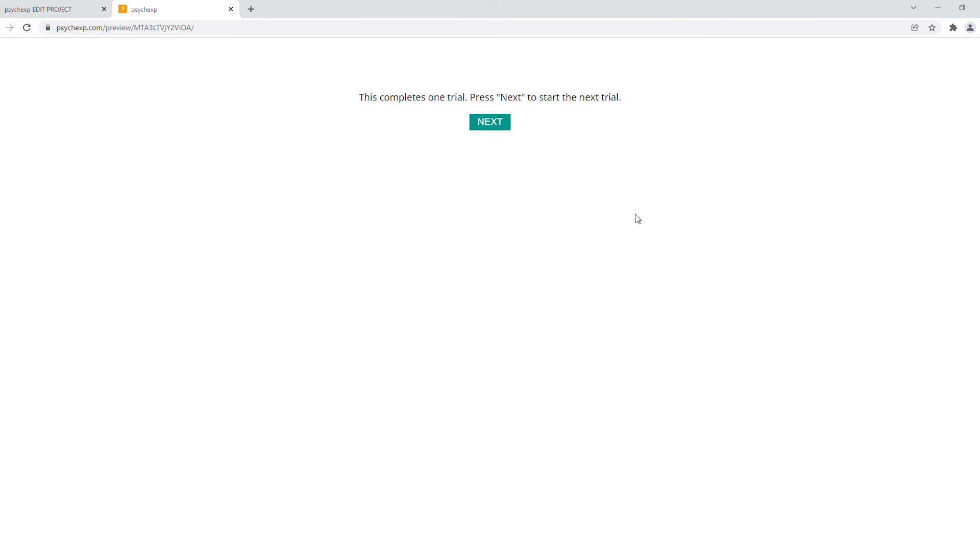
pyautogui.click(495, 128)
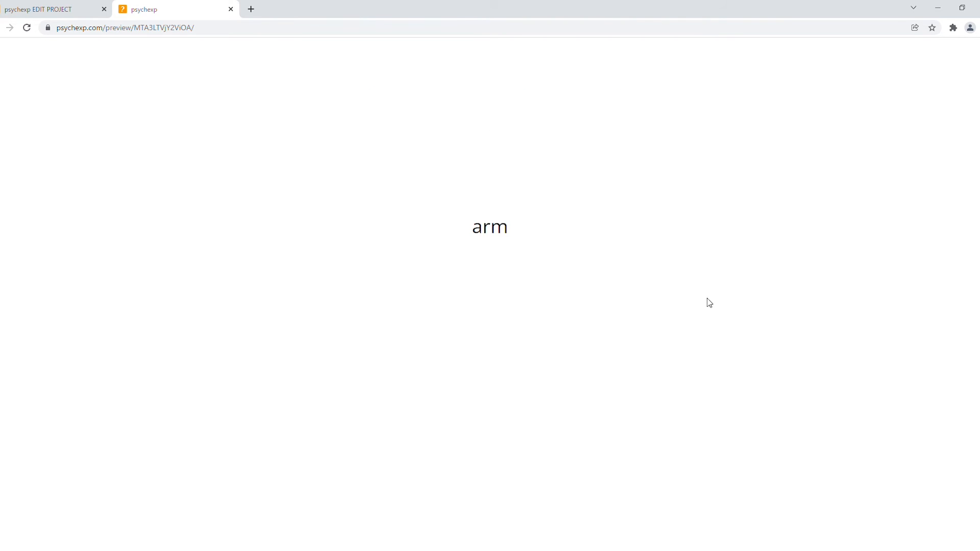
pyautogui.click(230, 9)
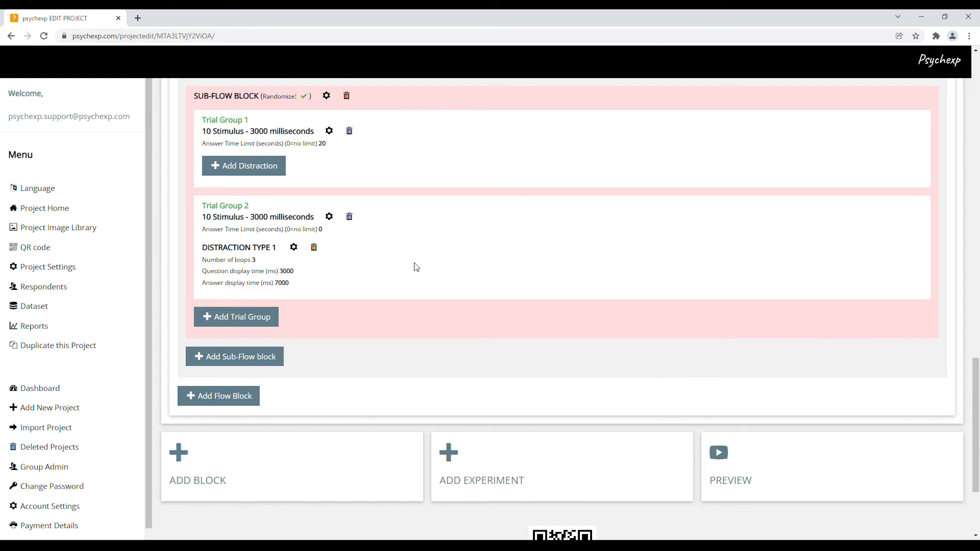
# View the project's QR code page and highlight the registration link
pyautogui.click(53, 250)
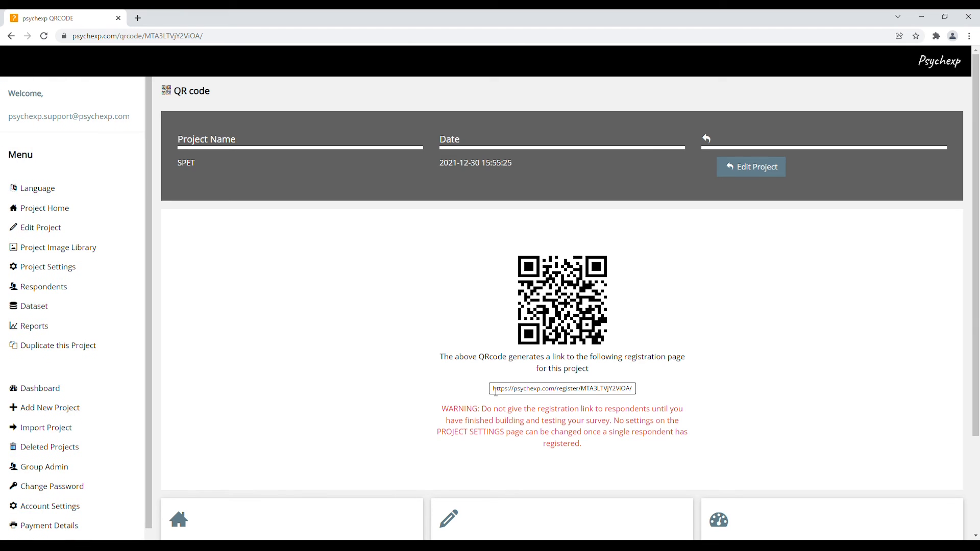
pyautogui.moveTo(492, 389); pyautogui.dragTo(649, 395)
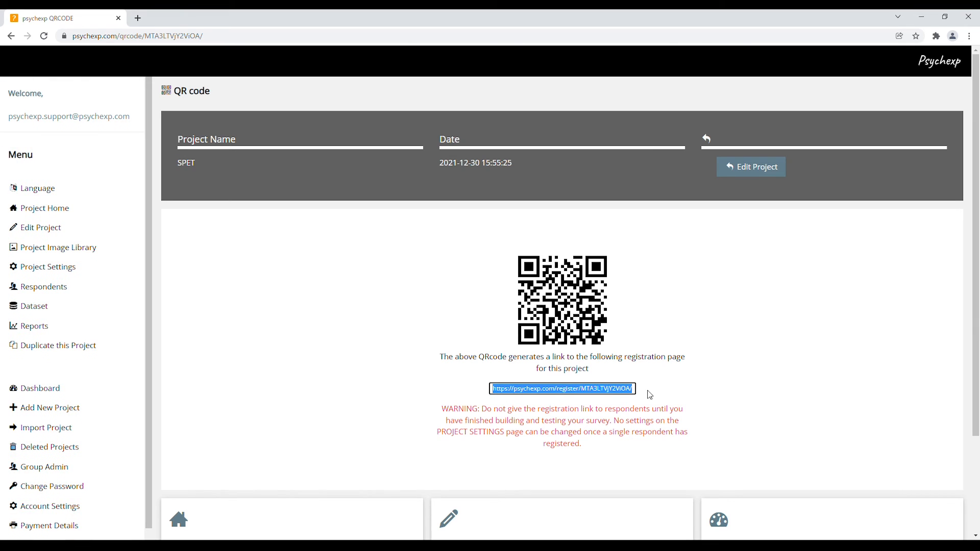
pyautogui.click(689, 389)
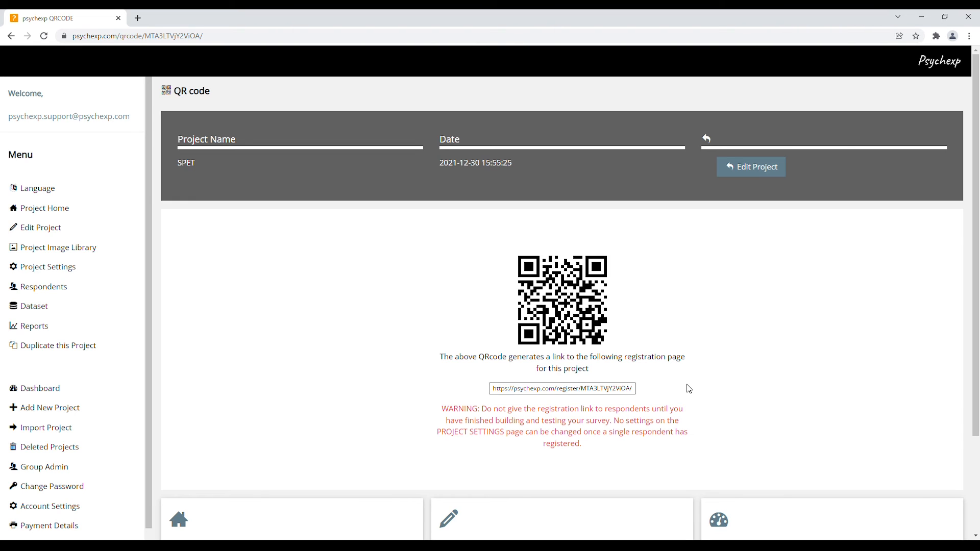
# Open the project settings and look over the Basic Settings and ADVANCED Settings sections
pyautogui.click(104, 271)
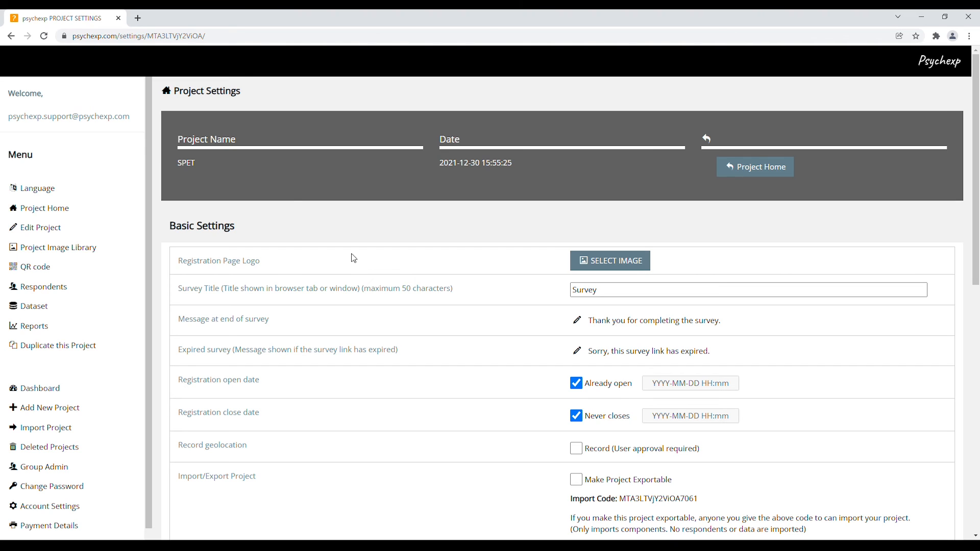
pyautogui.moveTo(175, 228); pyautogui.dragTo(240, 226)
pyautogui.click(251, 225)
pyautogui.scroll(-3, 280, 248)
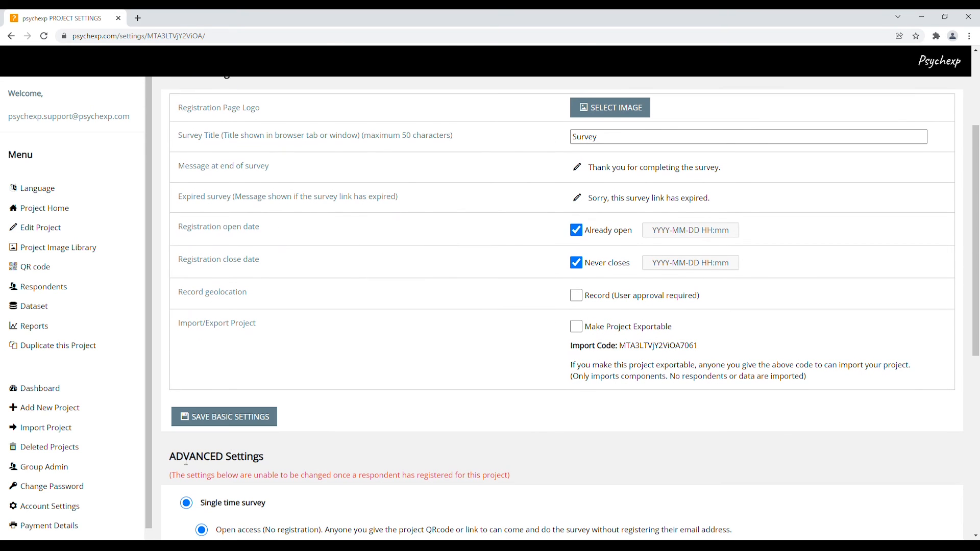
pyautogui.moveTo(177, 462); pyautogui.dragTo(268, 462)
pyautogui.click(288, 451)
pyautogui.scroll(3, 341, 438)
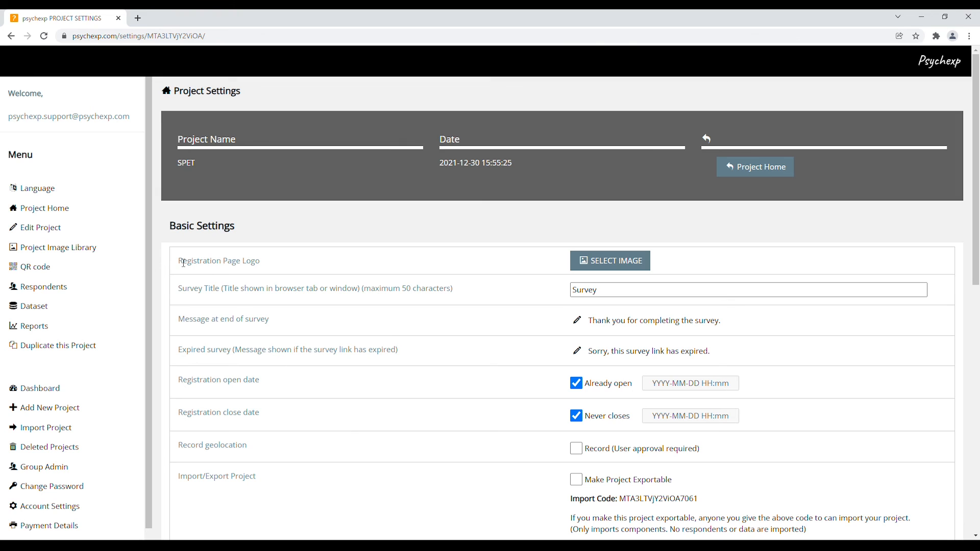
# Examine the individual basic settings, including the registration page logo and the message at end of survey
pyautogui.moveTo(178, 261); pyautogui.dragTo(265, 265)
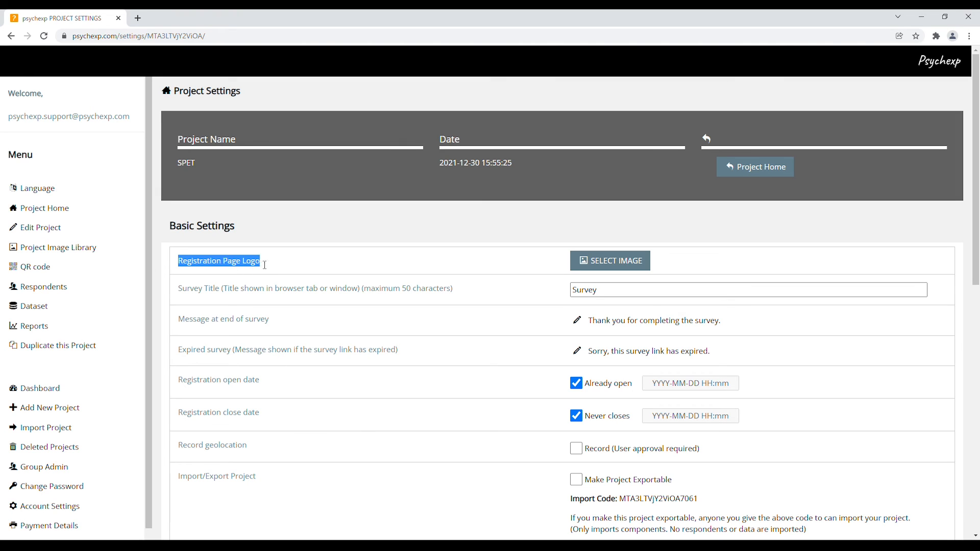
pyautogui.click(187, 324)
pyautogui.moveTo(188, 324); pyautogui.dragTo(278, 326)
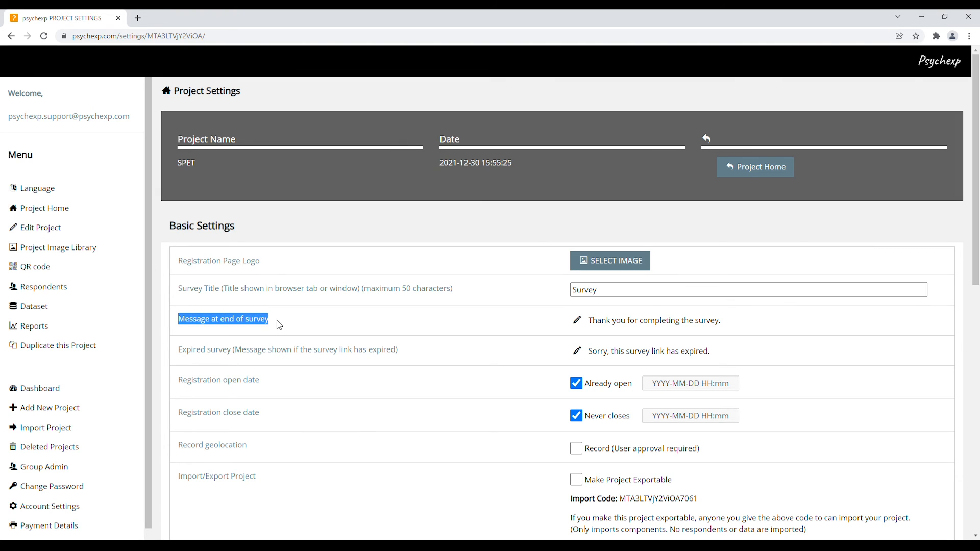
pyautogui.click(315, 328)
pyautogui.scroll(-5, 372, 431)
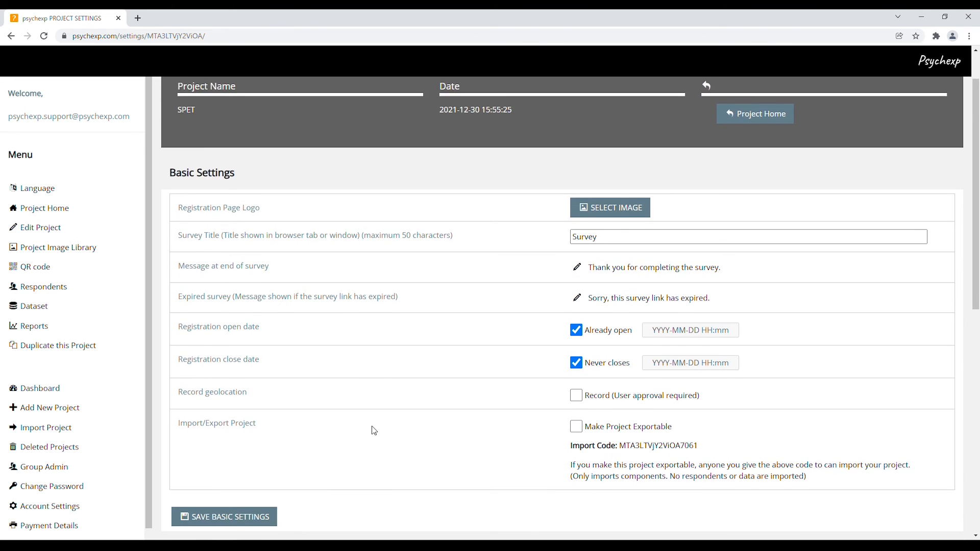
# Try out the advanced survey options: Multiple times survey, Single time survey, open access with email registration, and closed access
pyautogui.scroll(-4, 371, 432)
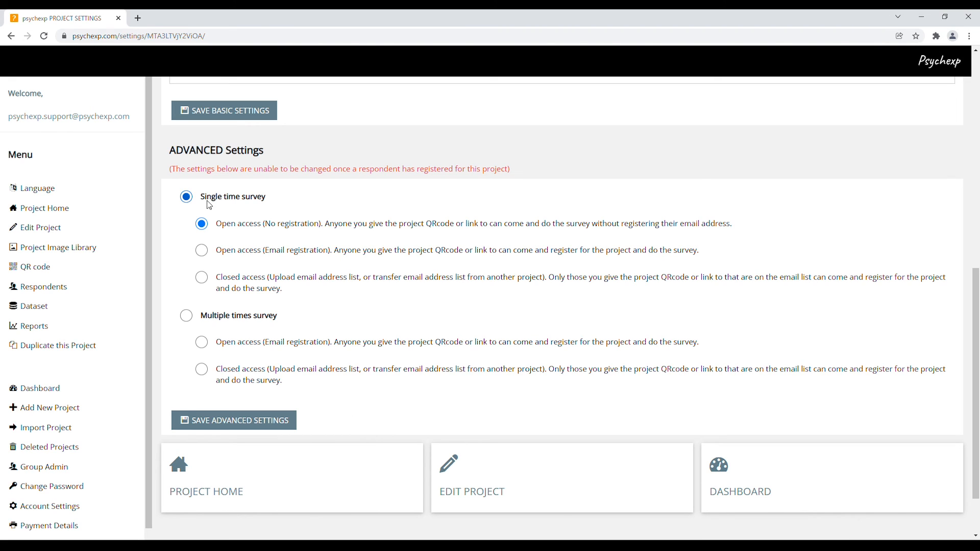
pyautogui.click(209, 320)
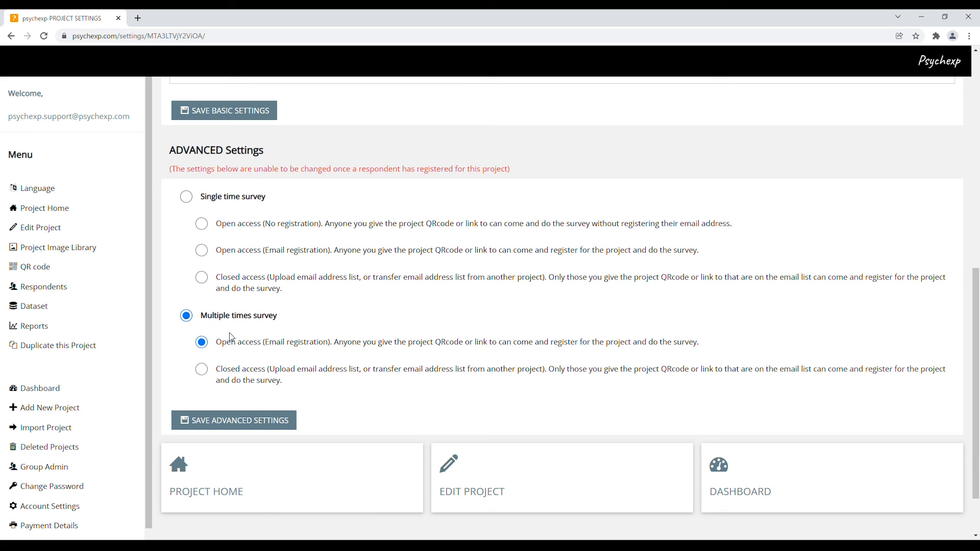
pyautogui.click(214, 198)
pyautogui.click(238, 253)
pyautogui.click(248, 281)
# Name the dataset columns of the three multiple choice options a, b and c, and save the changes
pyautogui.click(55, 308)
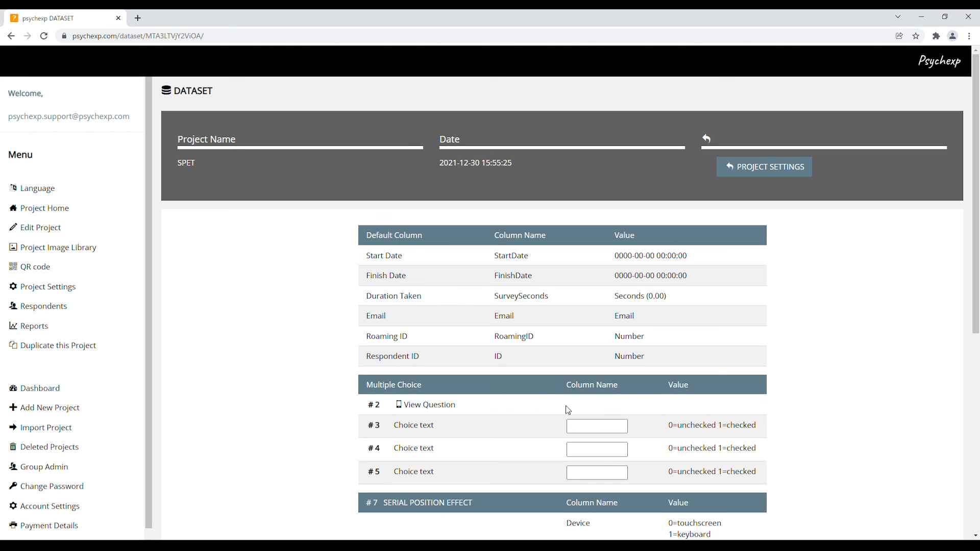
pyautogui.click(583, 426)
pyautogui.write('a')
pyautogui.click(587, 455)
pyautogui.write('b')
pyautogui.click(593, 481)
pyautogui.write('c')
pyautogui.scroll(-4, 901, 466)
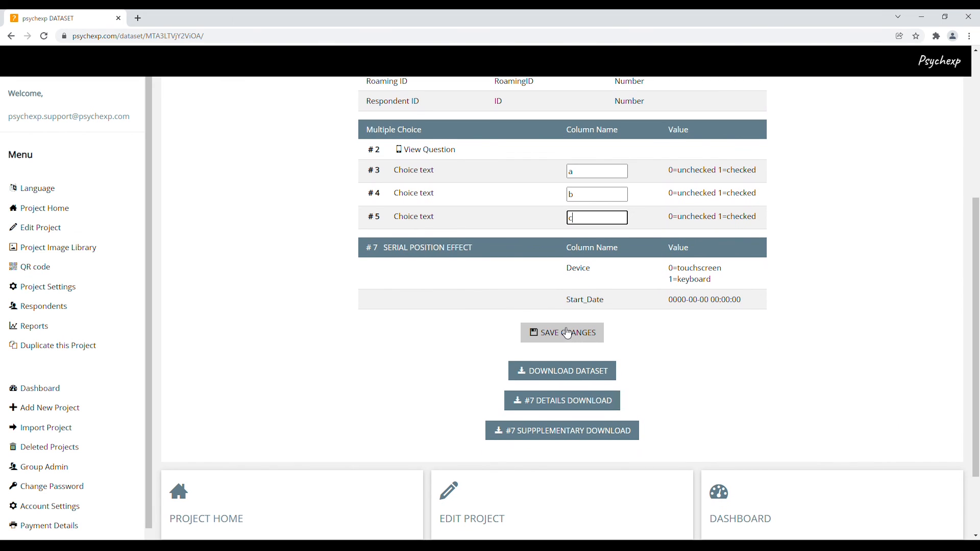
pyautogui.click(568, 334)
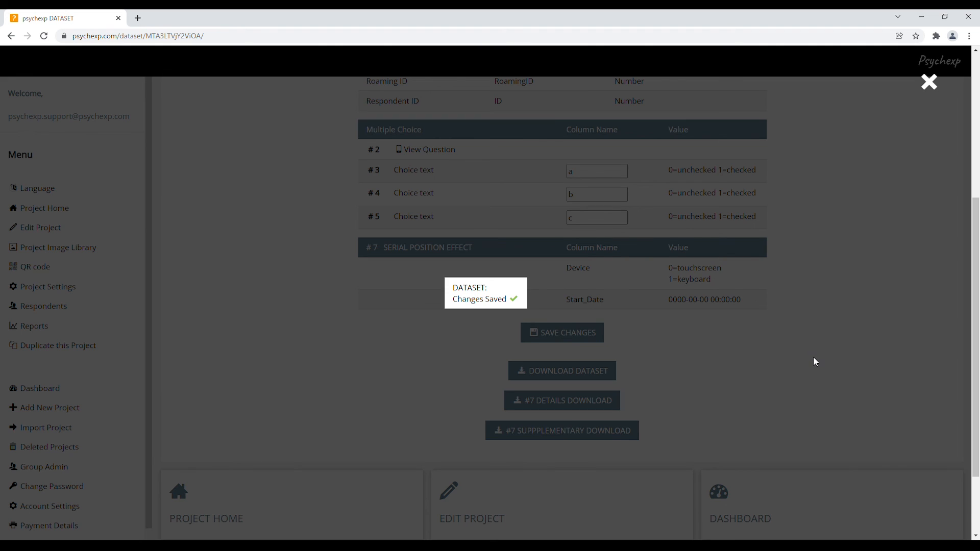